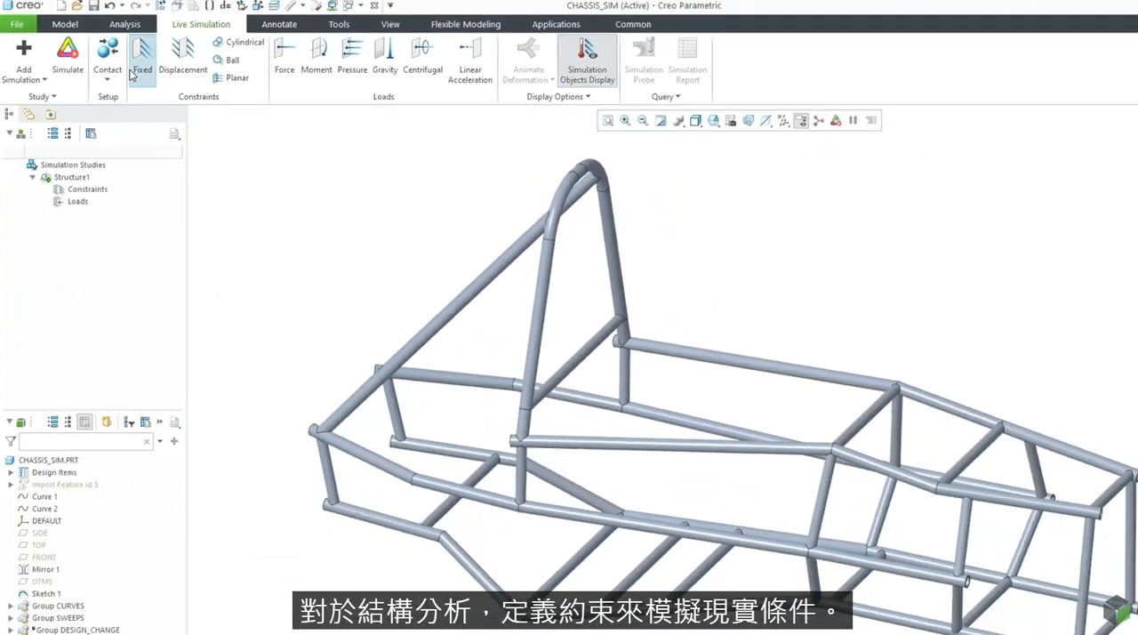
# Step: Apply a fixed constraint to the four lower tube-end surfaces at the front and rear corners of the chassis
pyautogui.click(212, 89)
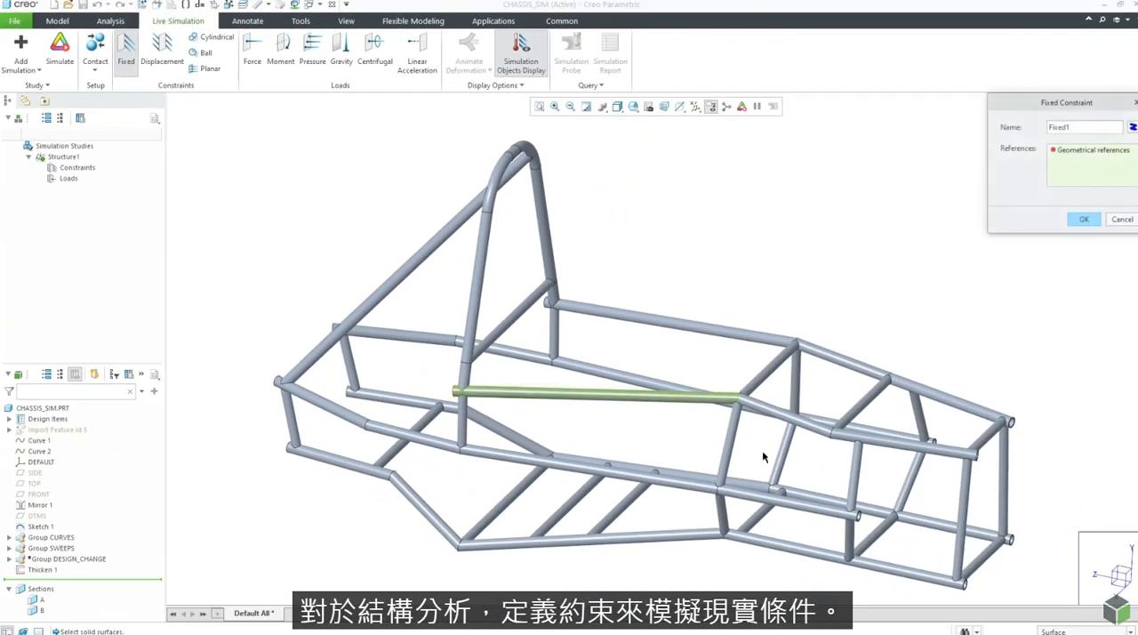
pyautogui.scroll(-5, 996, 581)
pyautogui.click(905, 584)
pyautogui.keyDown('ctrl'); pyautogui.click(1038, 455); pyautogui.keyUp('ctrl')
pyautogui.scroll(8, 894, 479)
pyautogui.scroll(-6, 424, 461)
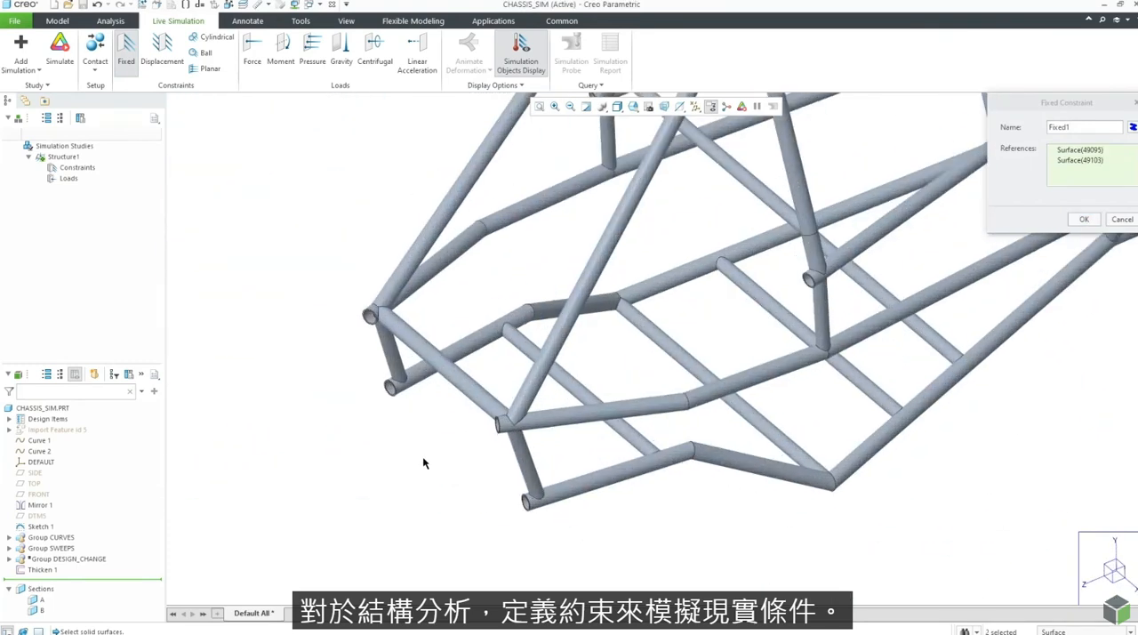
pyautogui.keyDown('ctrl'); pyautogui.click(373, 359); pyautogui.keyUp('ctrl')
pyautogui.keyDown('ctrl'); pyautogui.click(373, 359); pyautogui.keyUp('ctrl')
pyautogui.click(633, 105)
pyautogui.click(669, 131)
pyautogui.click(1091, 224)
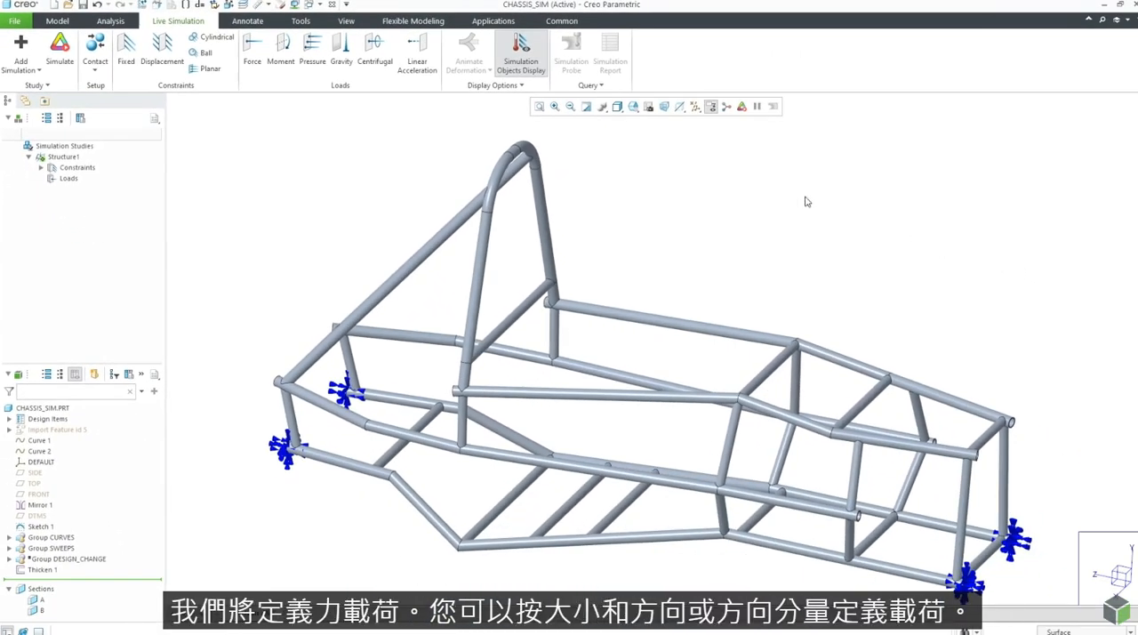
# Step: Apply a 250 lbf total force in direction Y -1 to both surfaces of the floor cross tube below the roll hoop
pyautogui.click(252, 50)
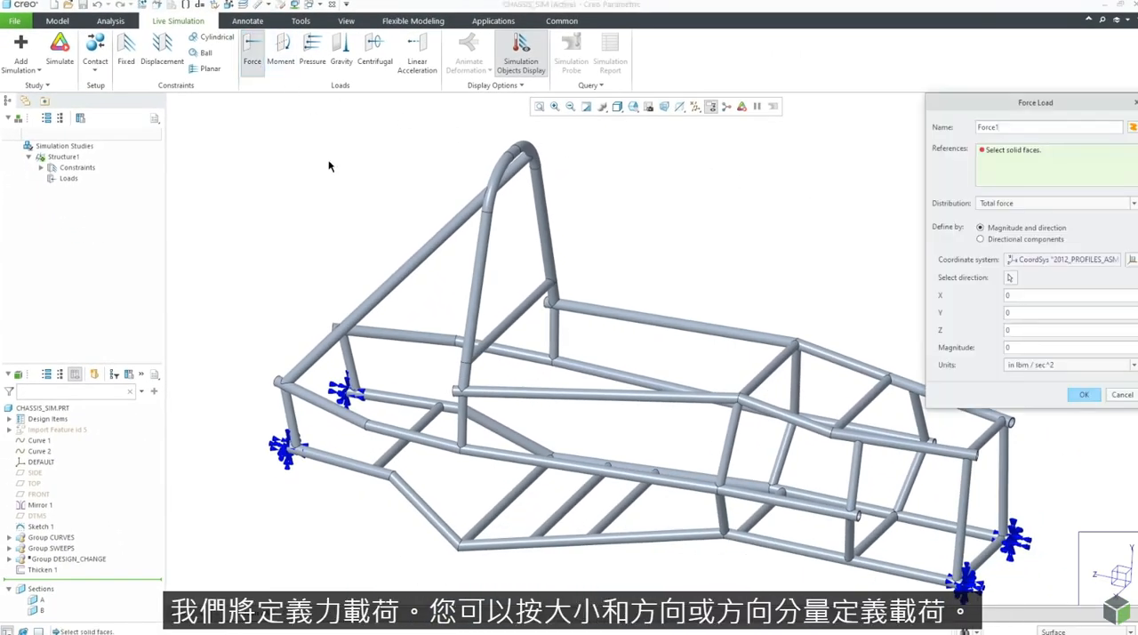
pyautogui.click(501, 512)
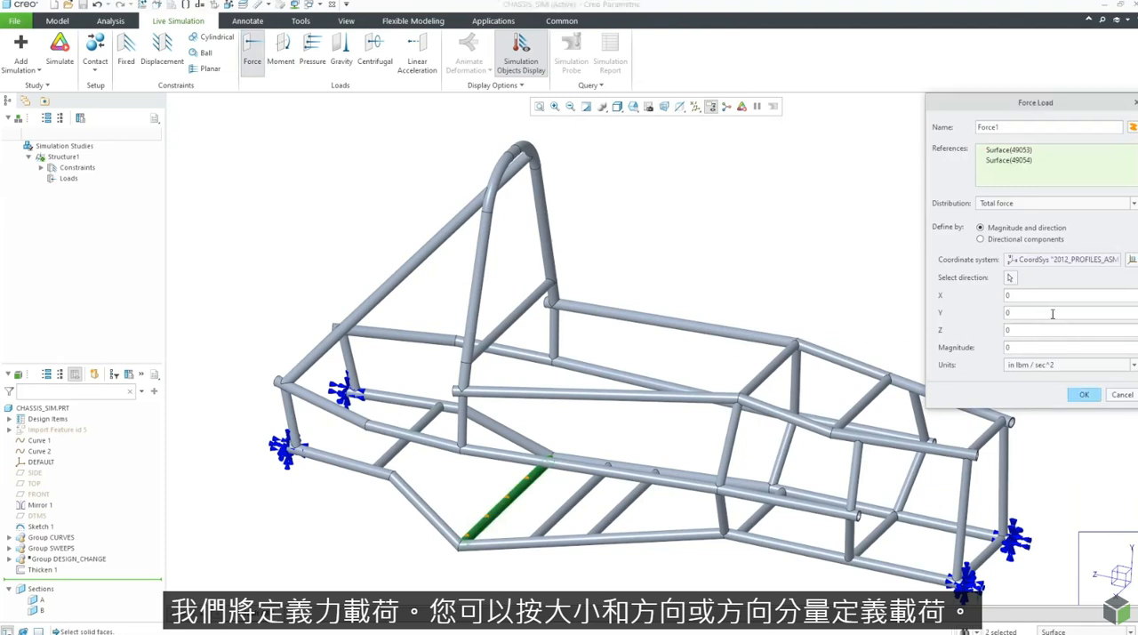
pyautogui.click(1069, 368)
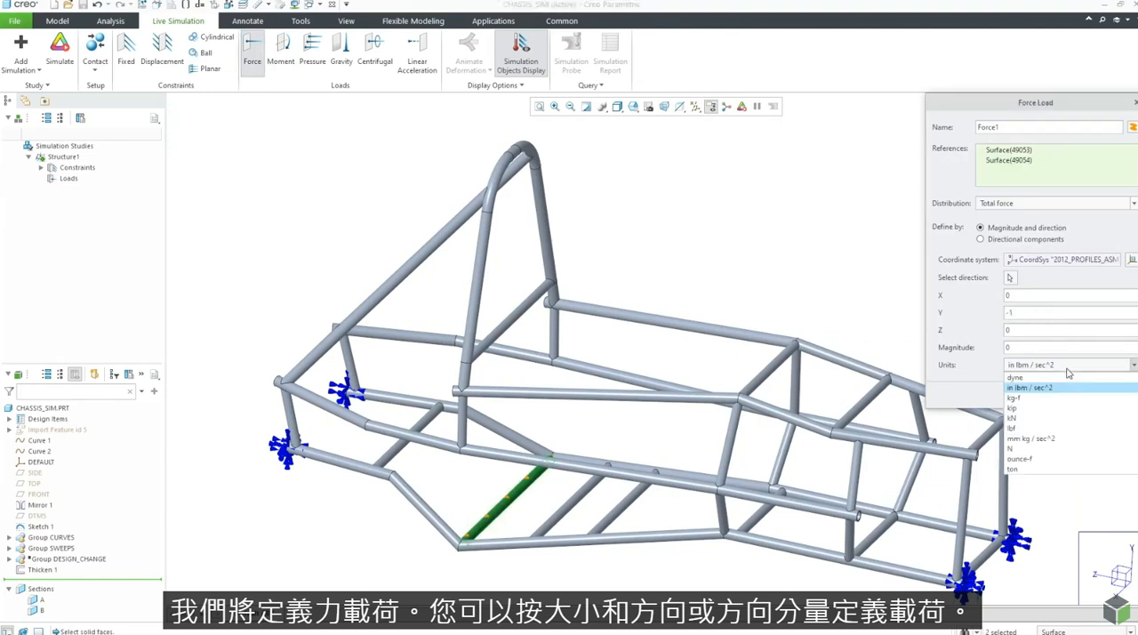
pyautogui.click(1073, 428)
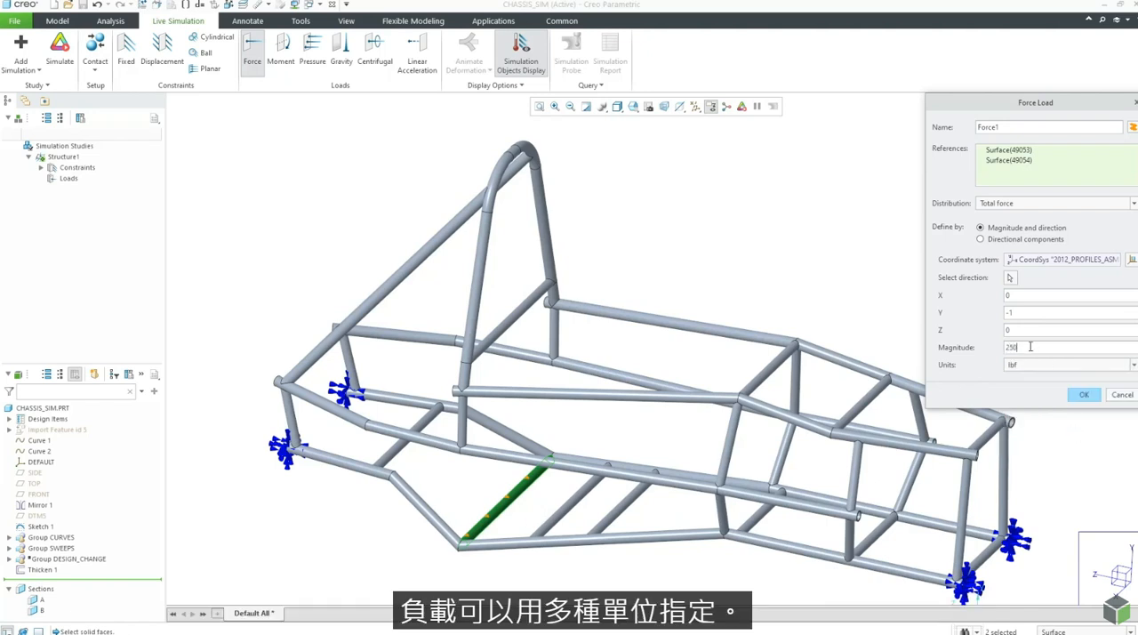
pyautogui.press('Return')
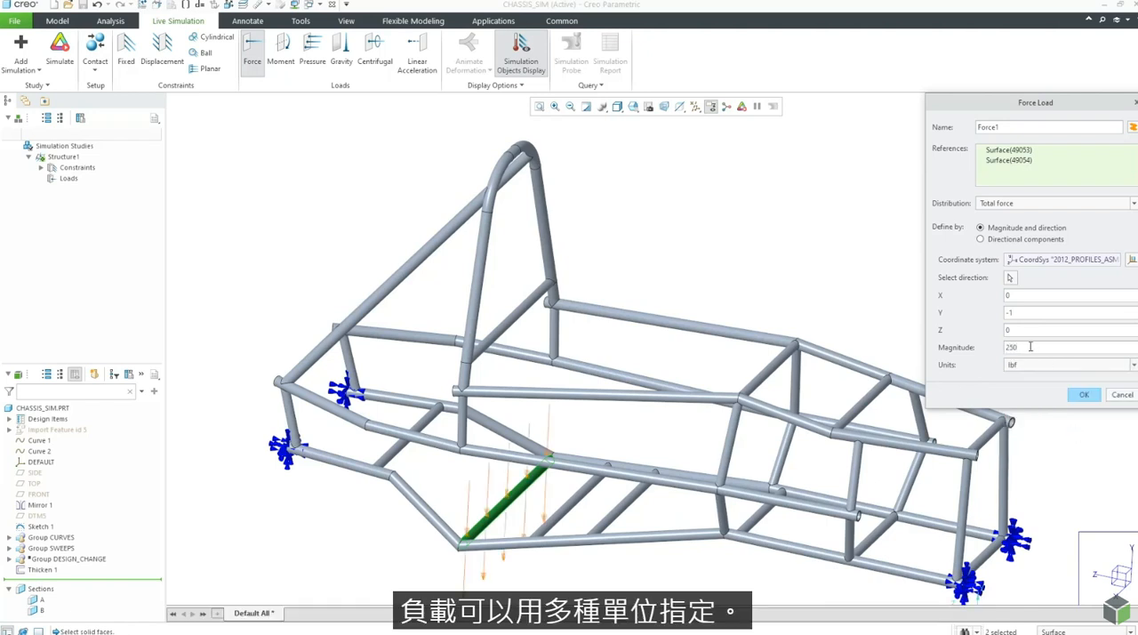
pyautogui.click(1082, 394)
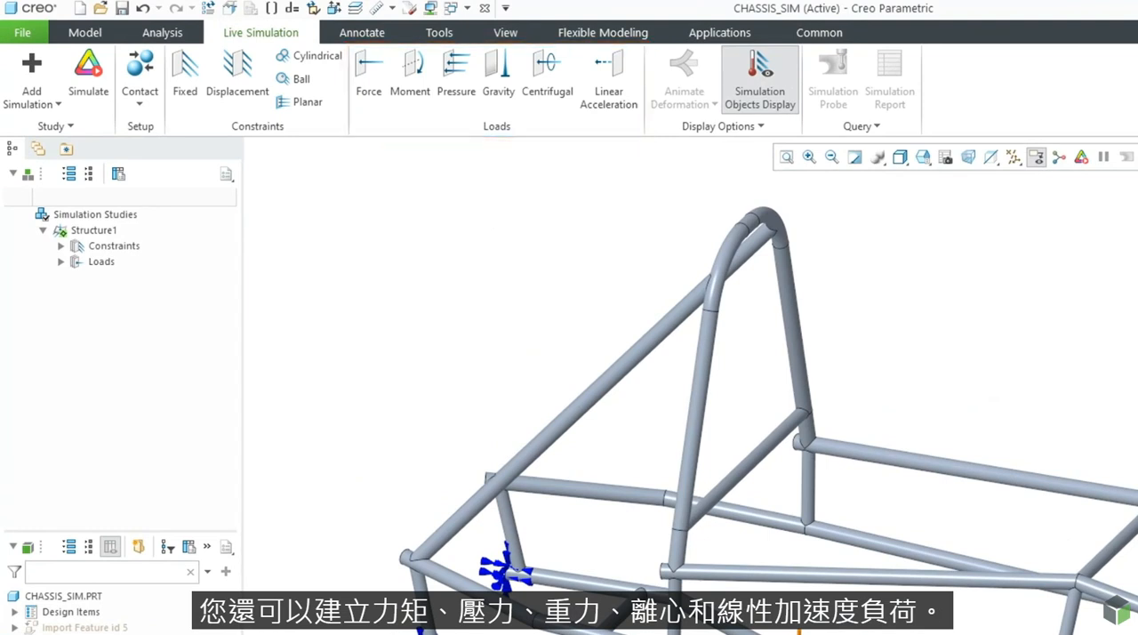
# Step: Shift the simulation quality slightly toward accuracy in the study's performance options
pyautogui.click(62, 125)
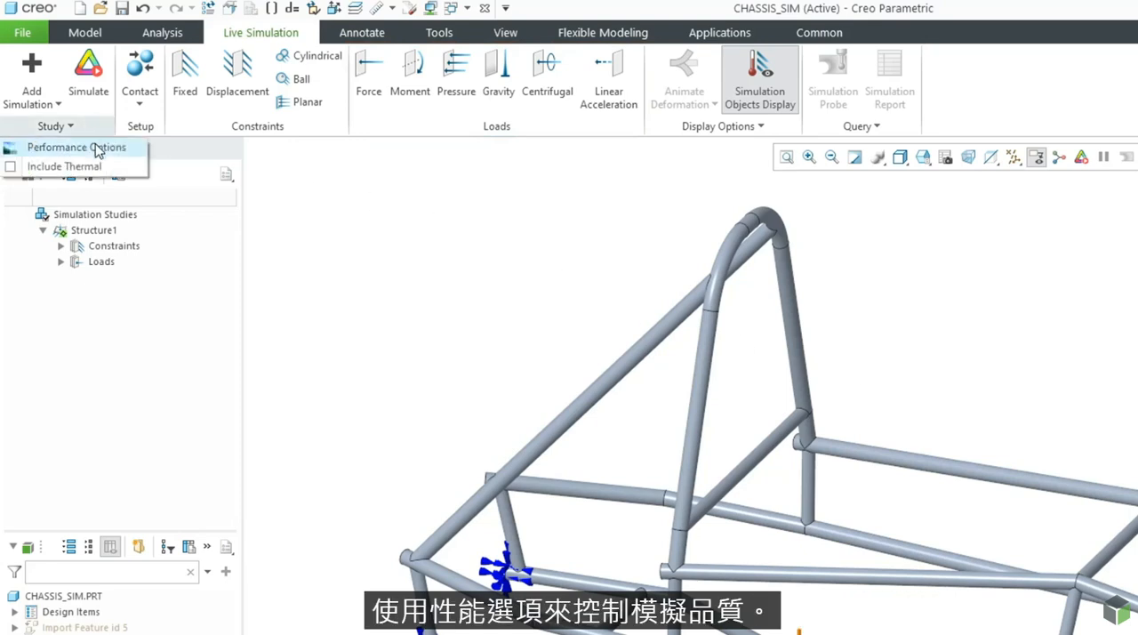
pyautogui.click(96, 147)
pyautogui.moveTo(805, 443); pyautogui.dragTo(813, 443)
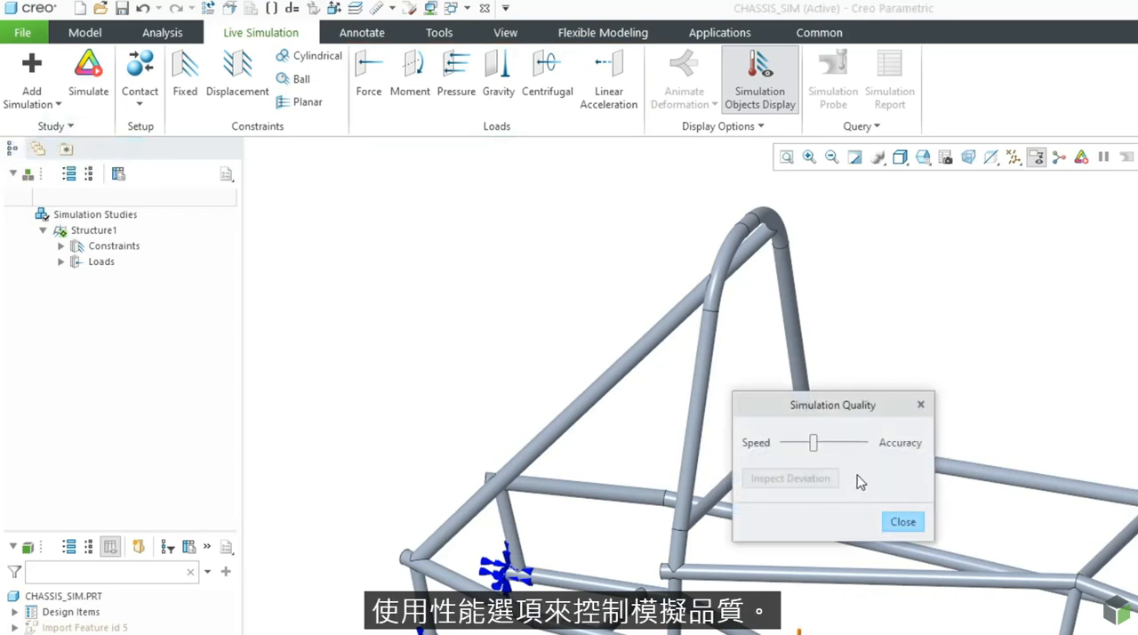
pyautogui.click(902, 522)
# Step: Include thermal objects and properties in the study and run the live simulation
pyautogui.click(69, 127)
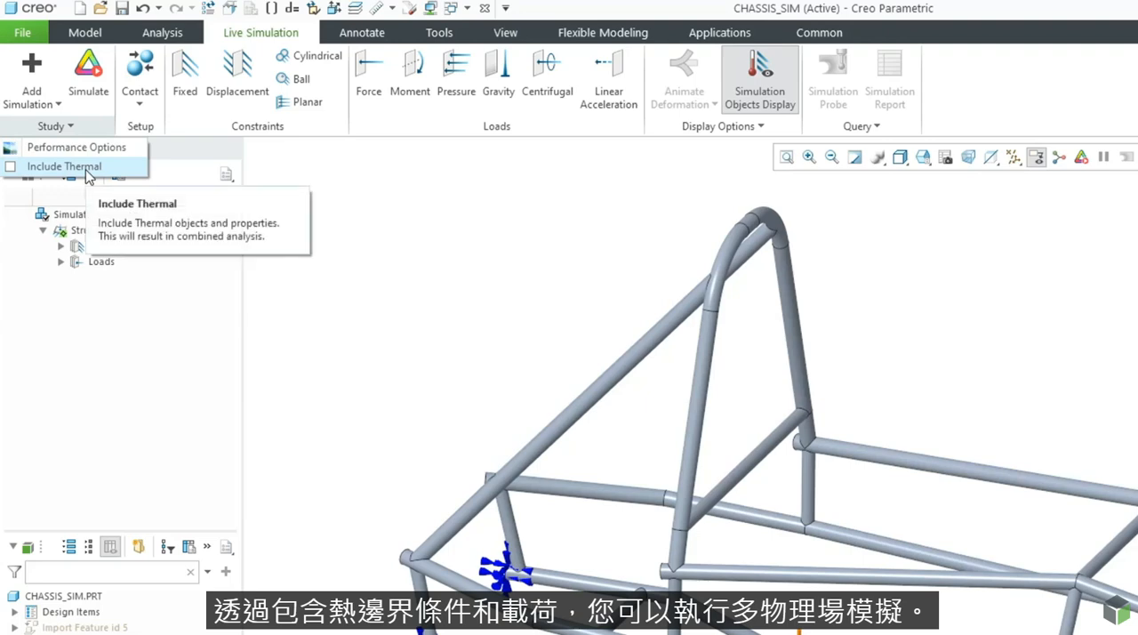
pyautogui.click(89, 167)
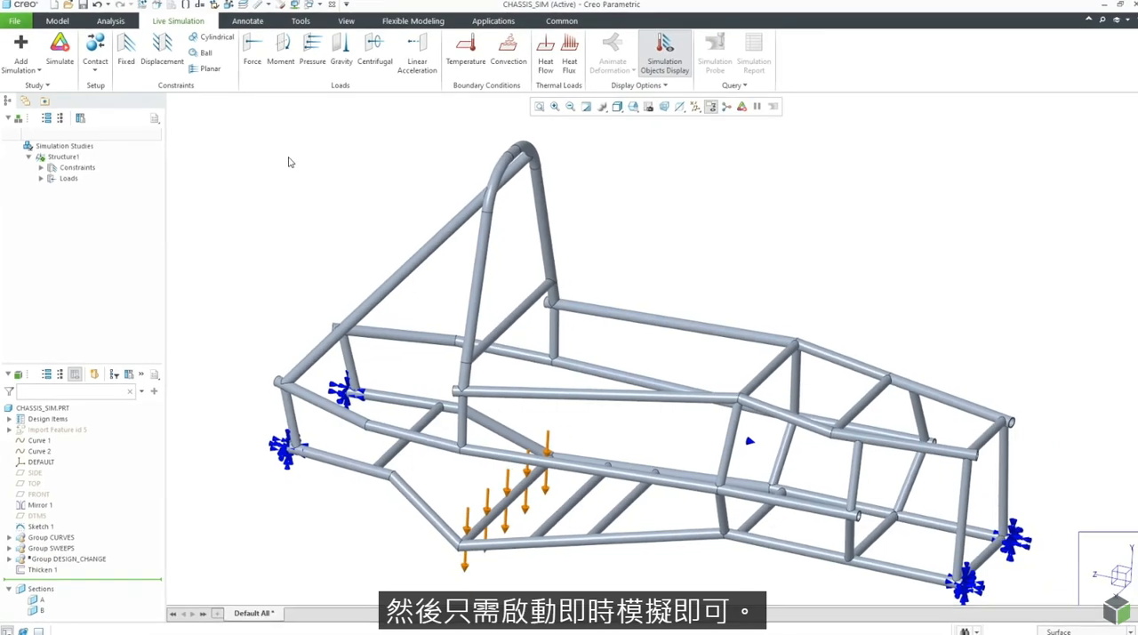
pyautogui.click(60, 55)
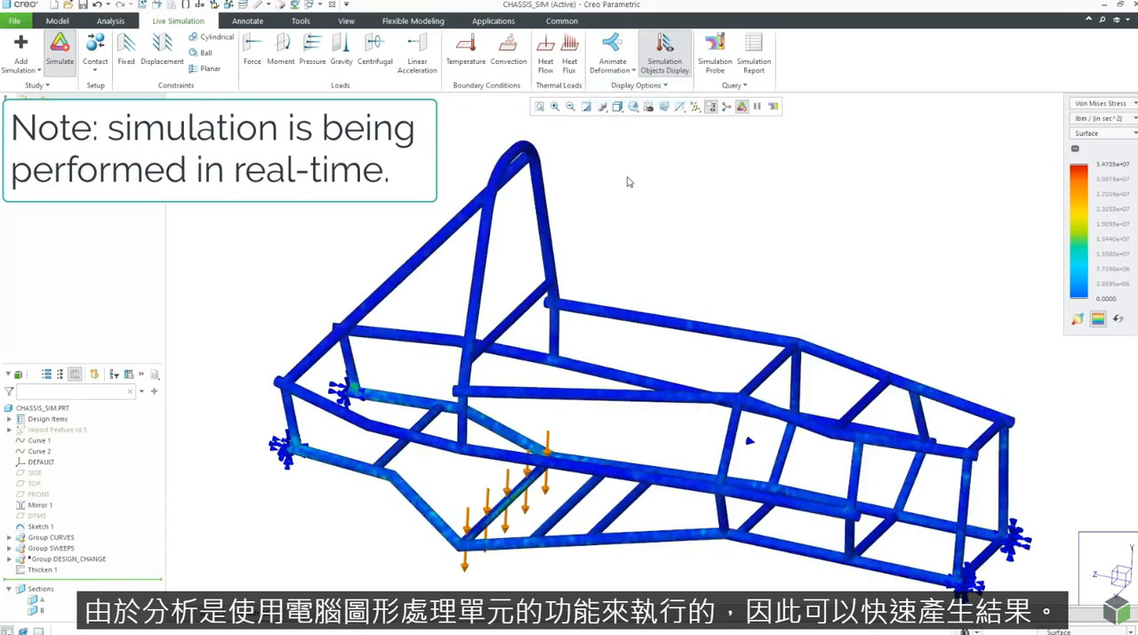
# Step: Show the von Mises stress results in MPa and probe the maximum stress of the whole CHASSIS_SIM part
pyautogui.click(1087, 119)
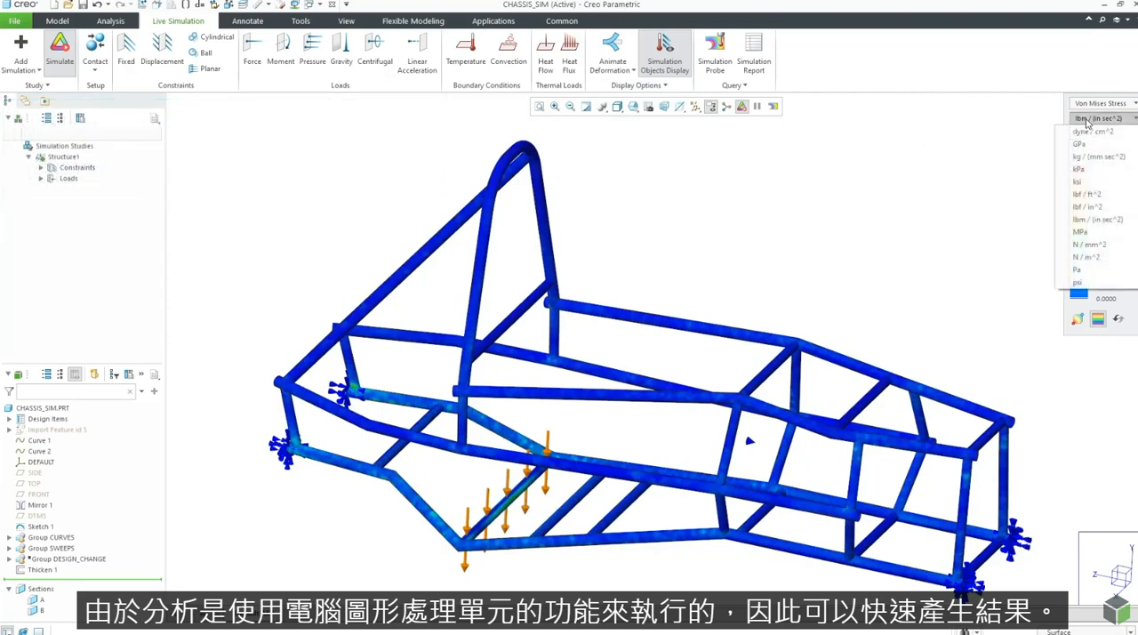
pyautogui.click(1099, 232)
pyautogui.click(715, 56)
pyautogui.click(318, 129)
pyautogui.click(311, 149)
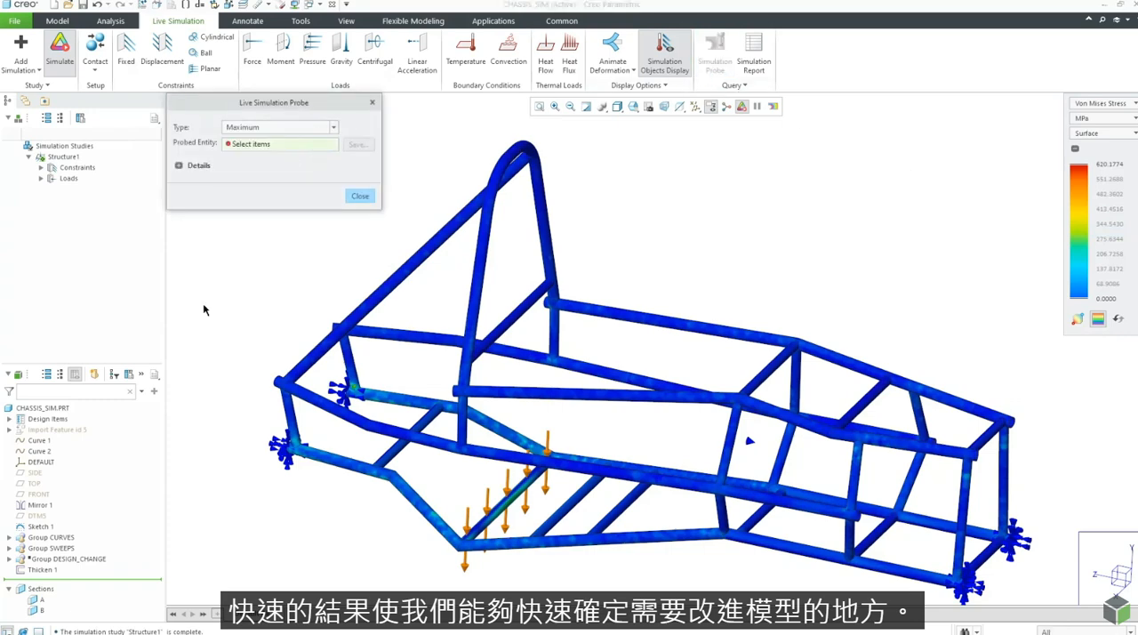
pyautogui.click(54, 408)
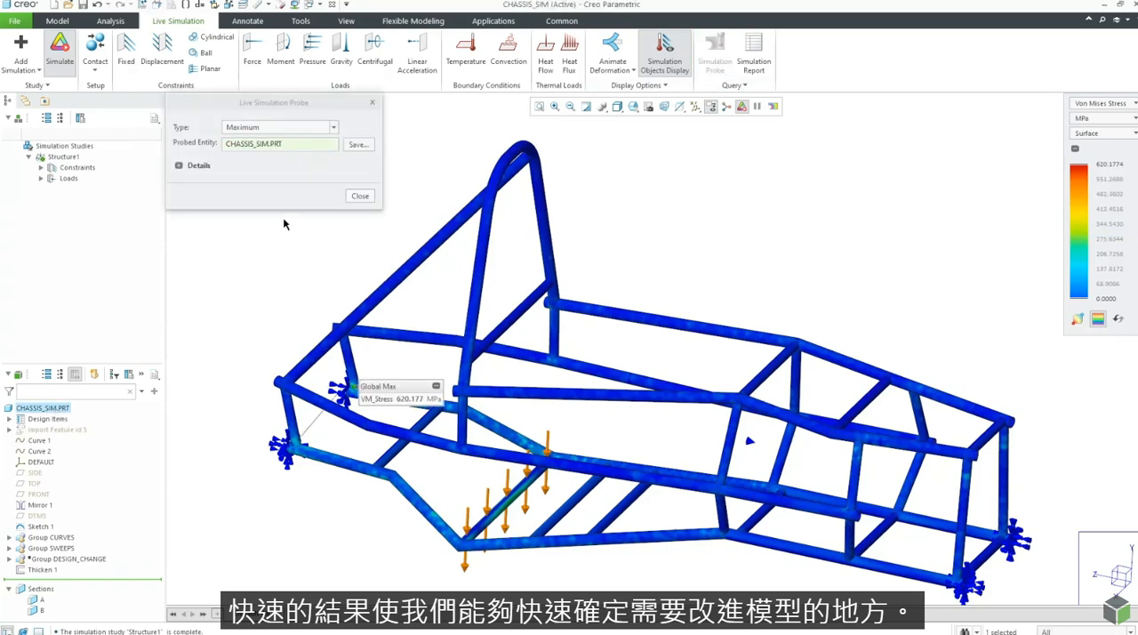
pyautogui.click(353, 197)
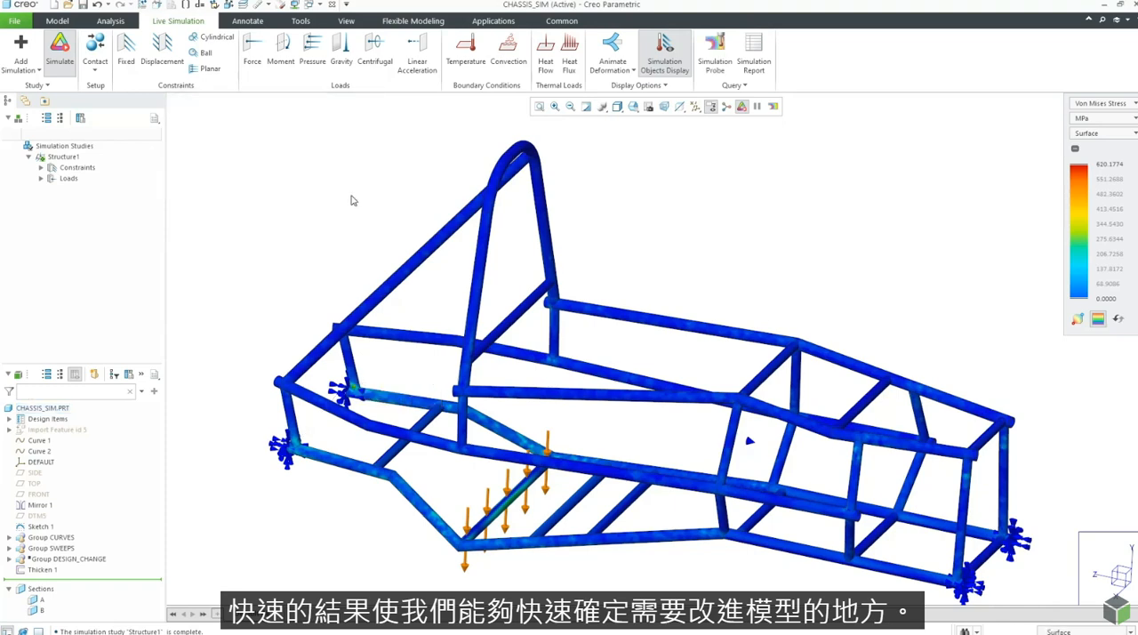
# Step: Set the wall thickness of the Thicken 1 feature to .125
pyautogui.click(57, 20)
pyautogui.click(48, 313)
pyautogui.click(73, 259)
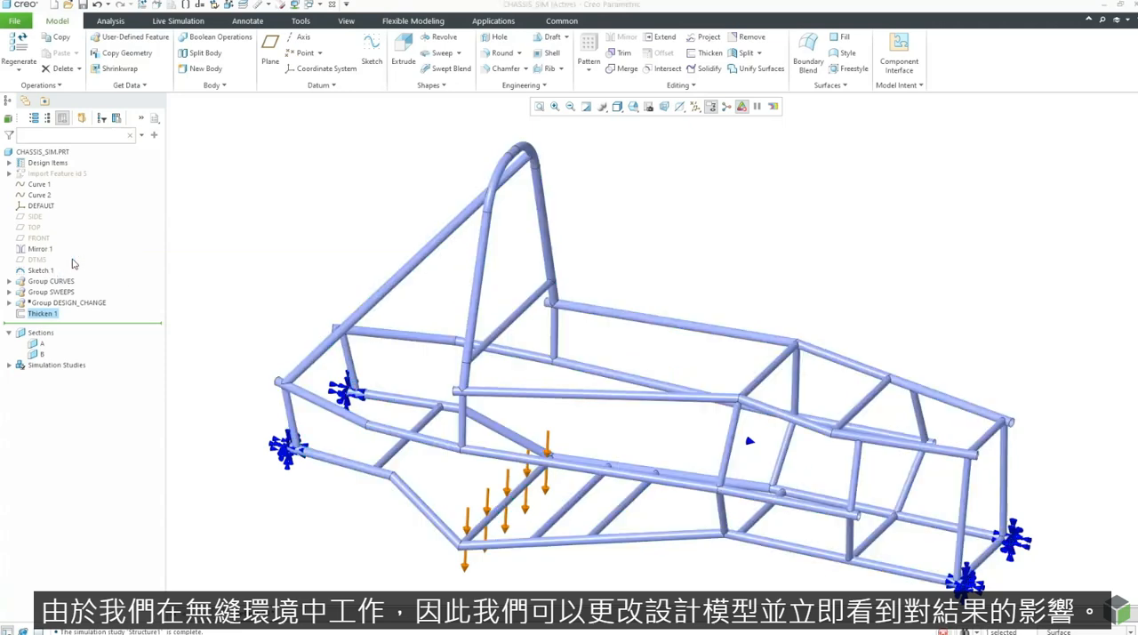
pyautogui.doubleClick(160, 58)
pyautogui.write('.125')
pyautogui.press('Return')
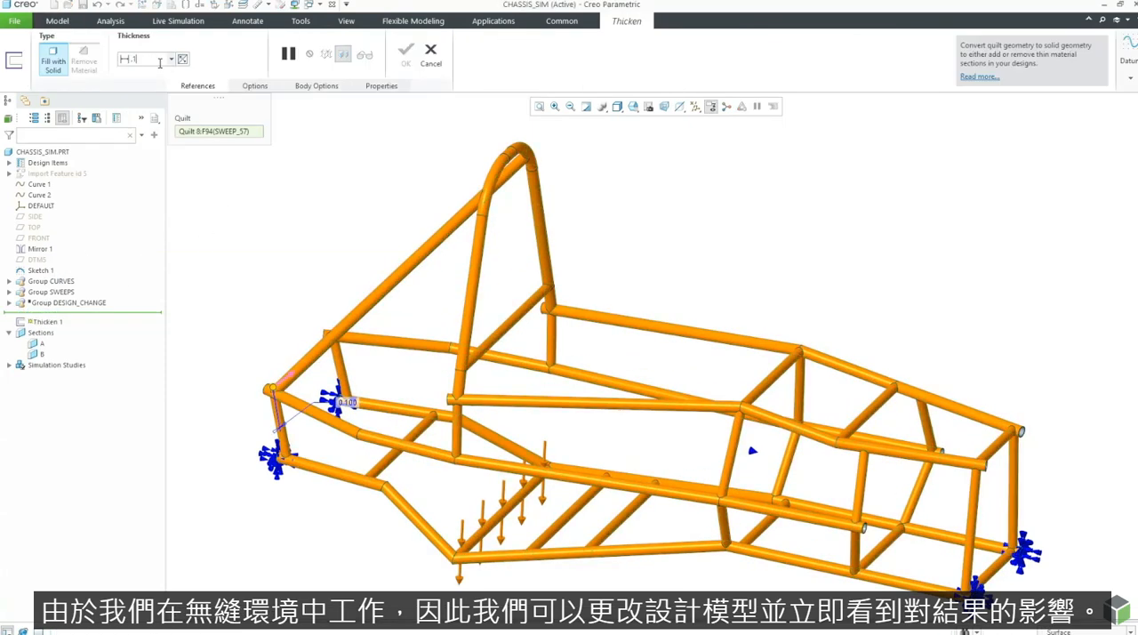
pyautogui.click(406, 55)
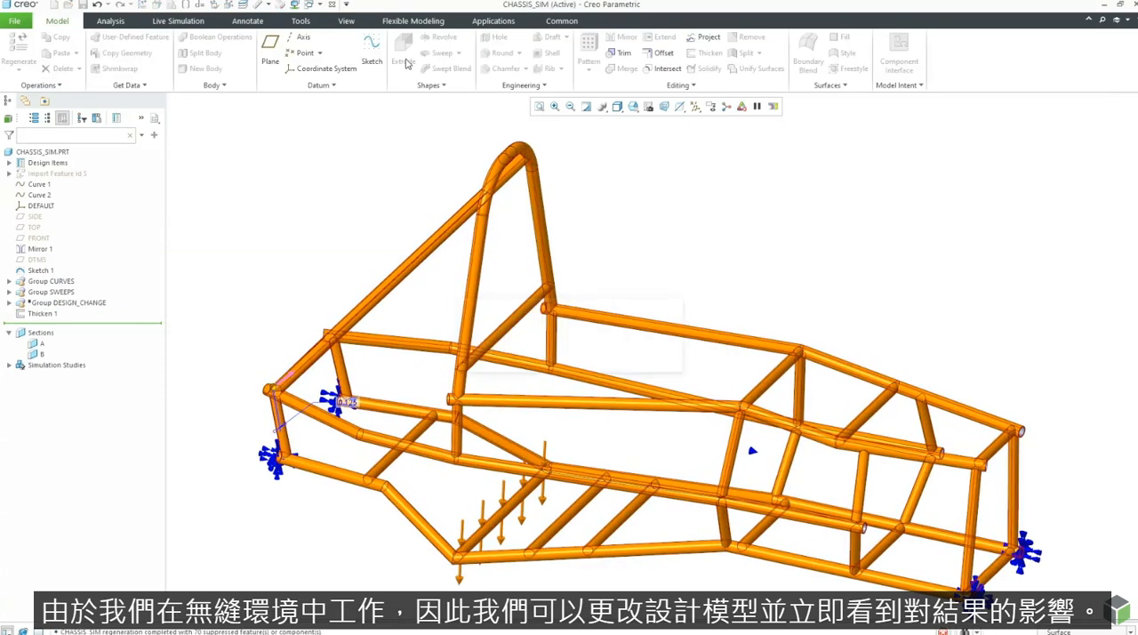
pyautogui.click(388, 135)
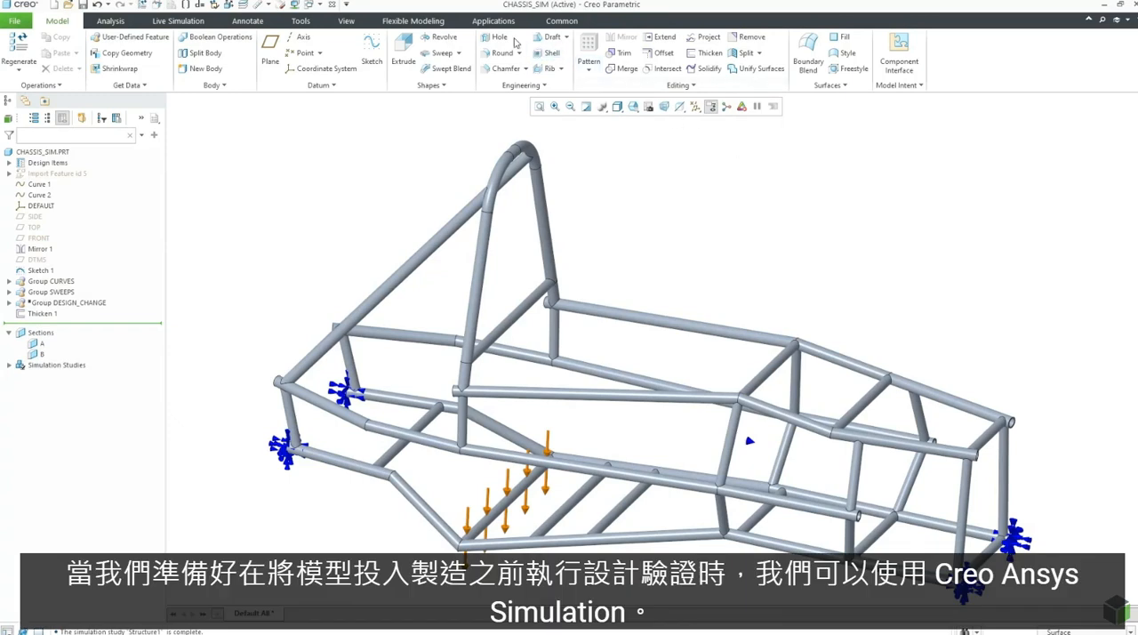
# Step: Bring the chassis into the Ansys Simulation application and review the references of the existing Fixed1 constraint
pyautogui.click(487, 25)
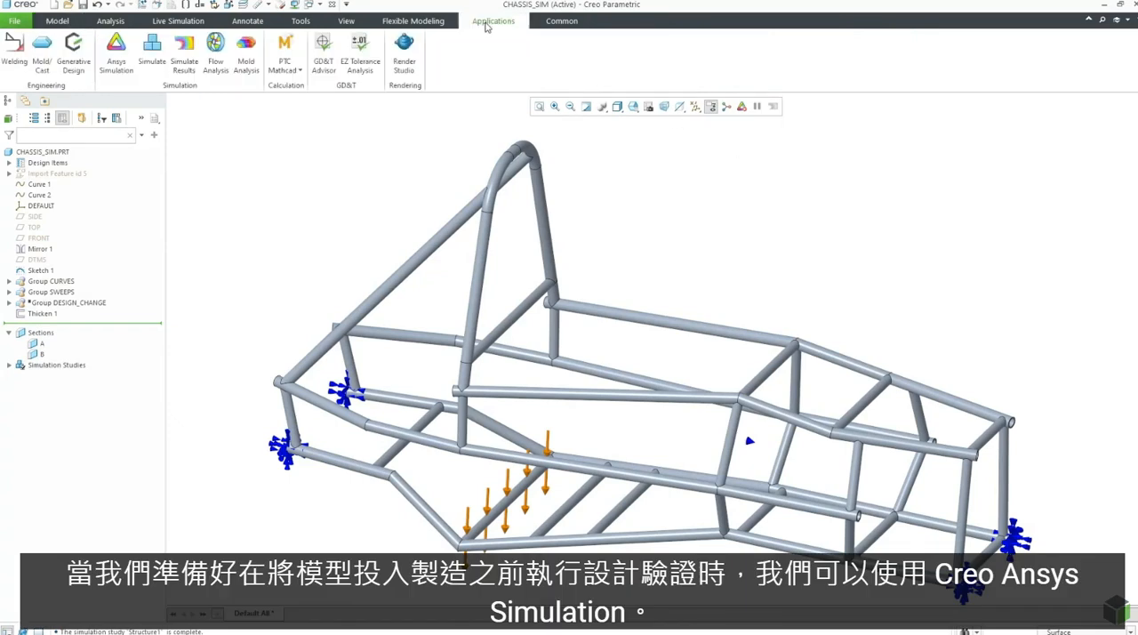
pyautogui.click(117, 55)
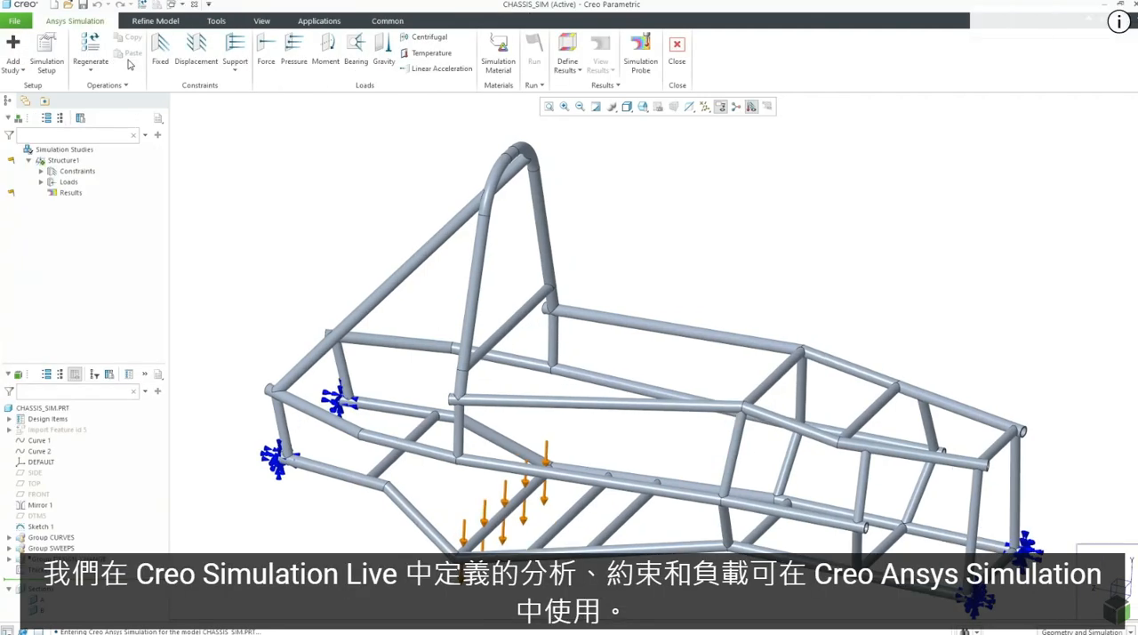
pyautogui.click(40, 171)
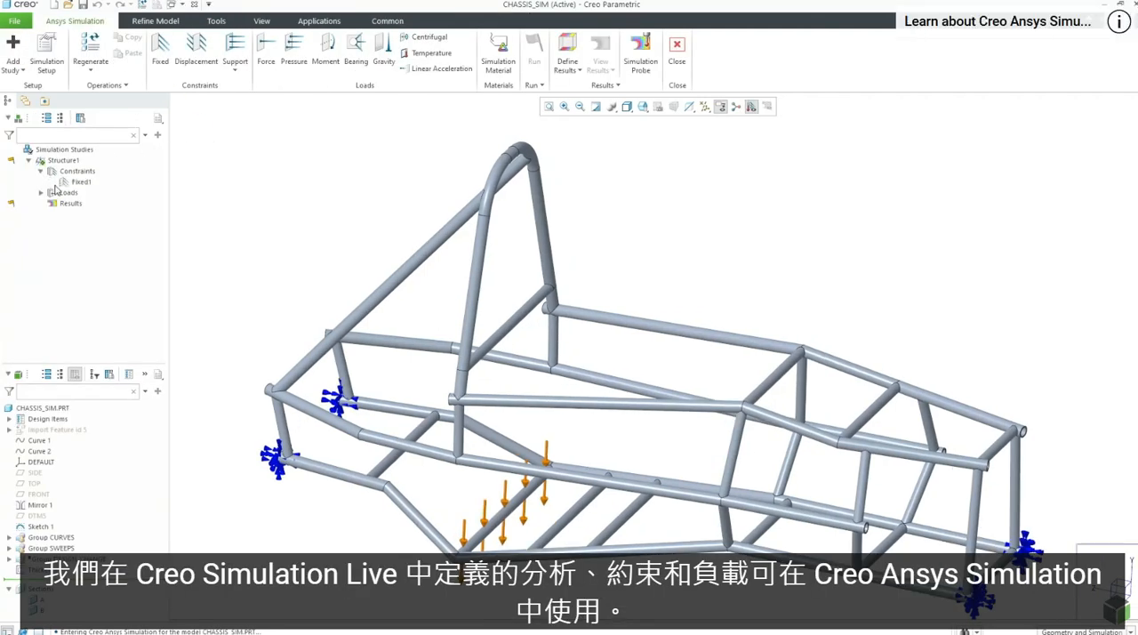
pyautogui.click(79, 183)
pyautogui.click(85, 133)
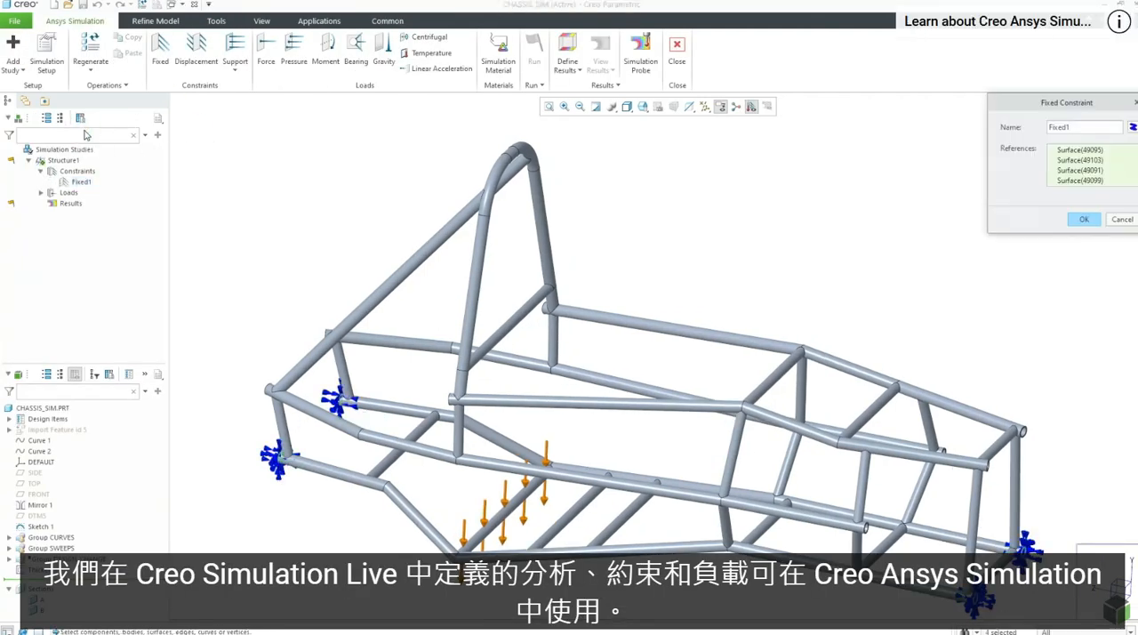
pyautogui.click(1063, 223)
# Step: Set the magnitude of the Force1 load to 400 lbf
pyautogui.click(40, 192)
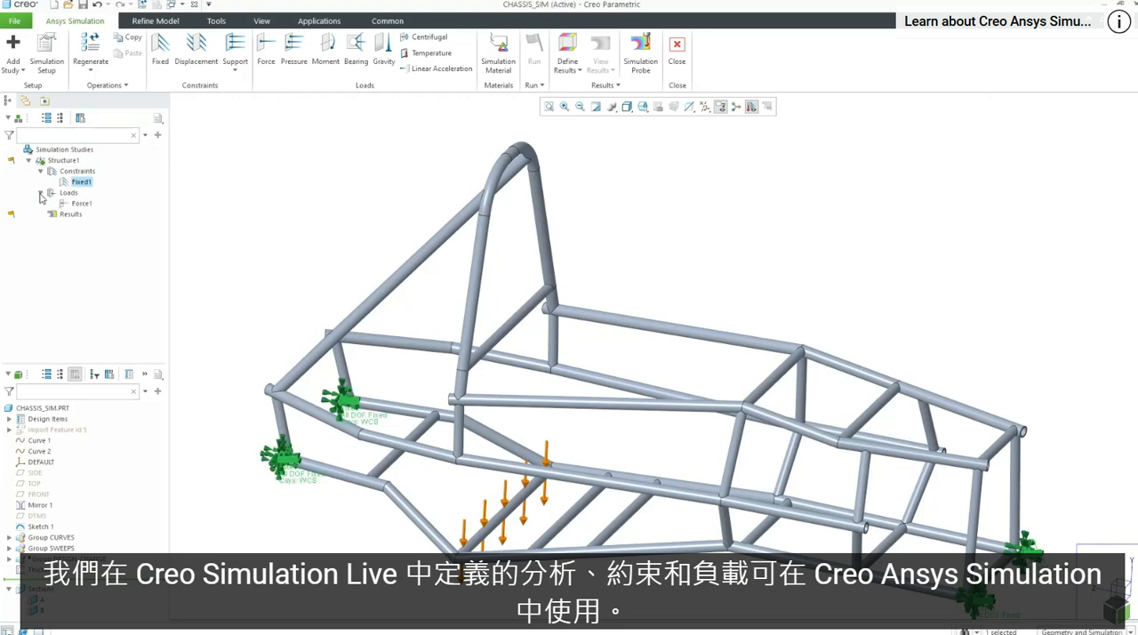
pyautogui.click(82, 202)
pyautogui.click(92, 152)
pyautogui.doubleClick(1049, 347)
pyautogui.write('400')
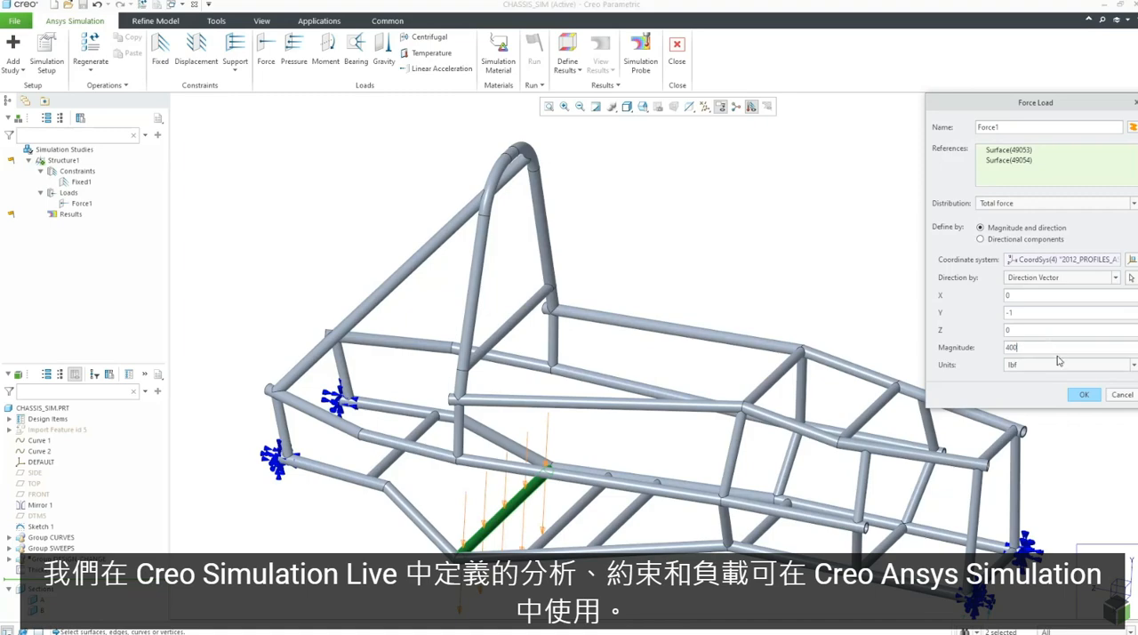
pyautogui.click(1083, 394)
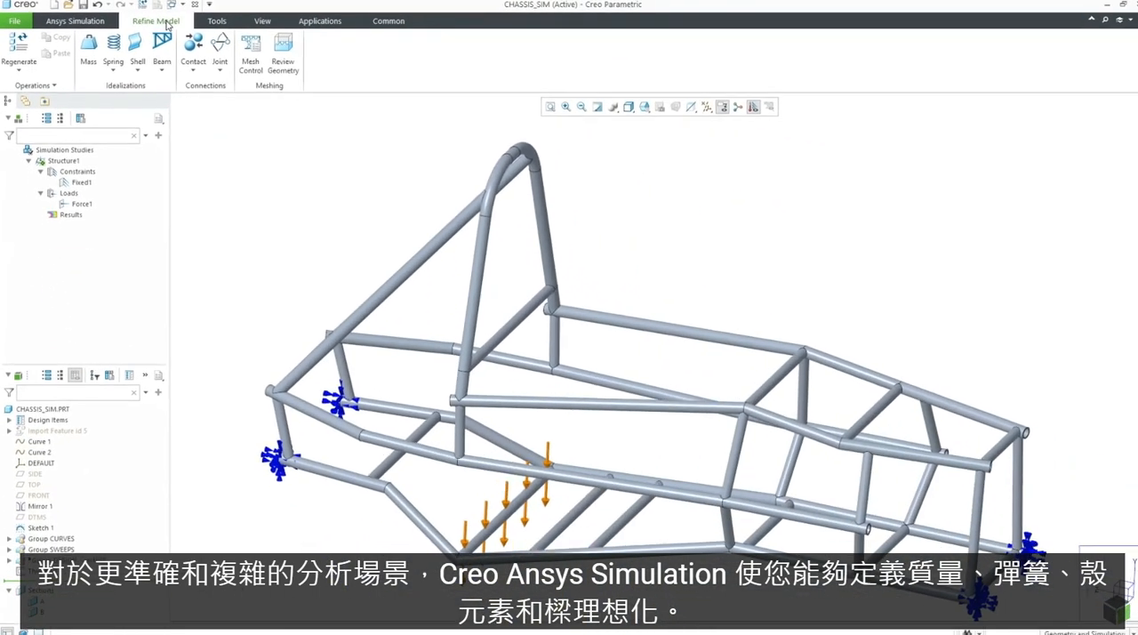
# Step: Generate the chassis mesh in Mesh Control and display it on the model
pyautogui.click(253, 59)
pyautogui.click(165, 70)
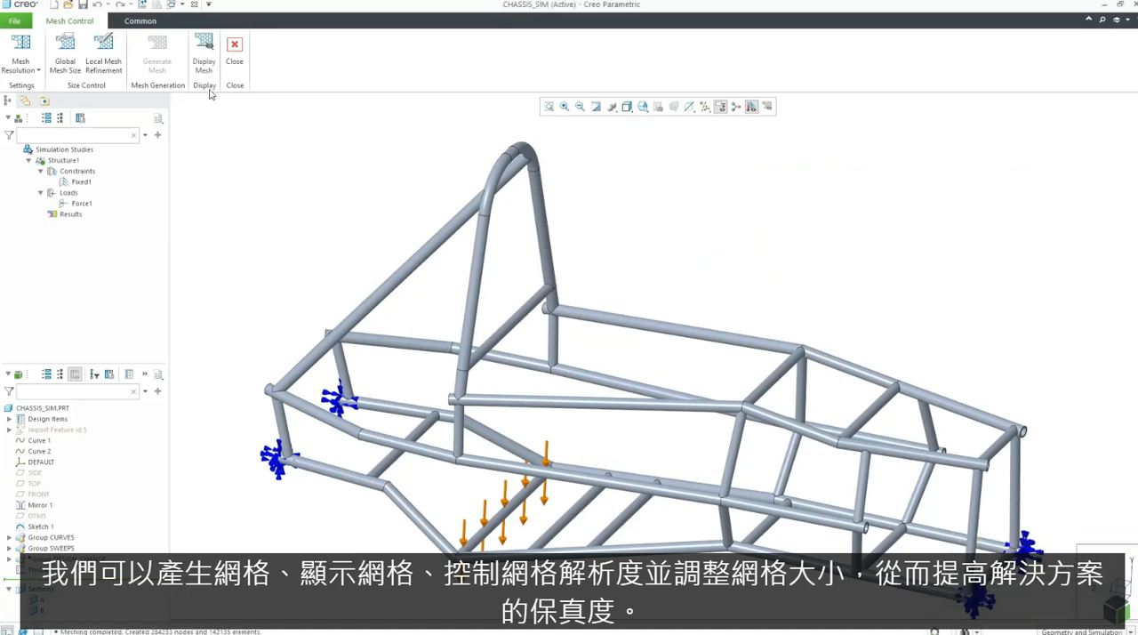
pyautogui.click(211, 73)
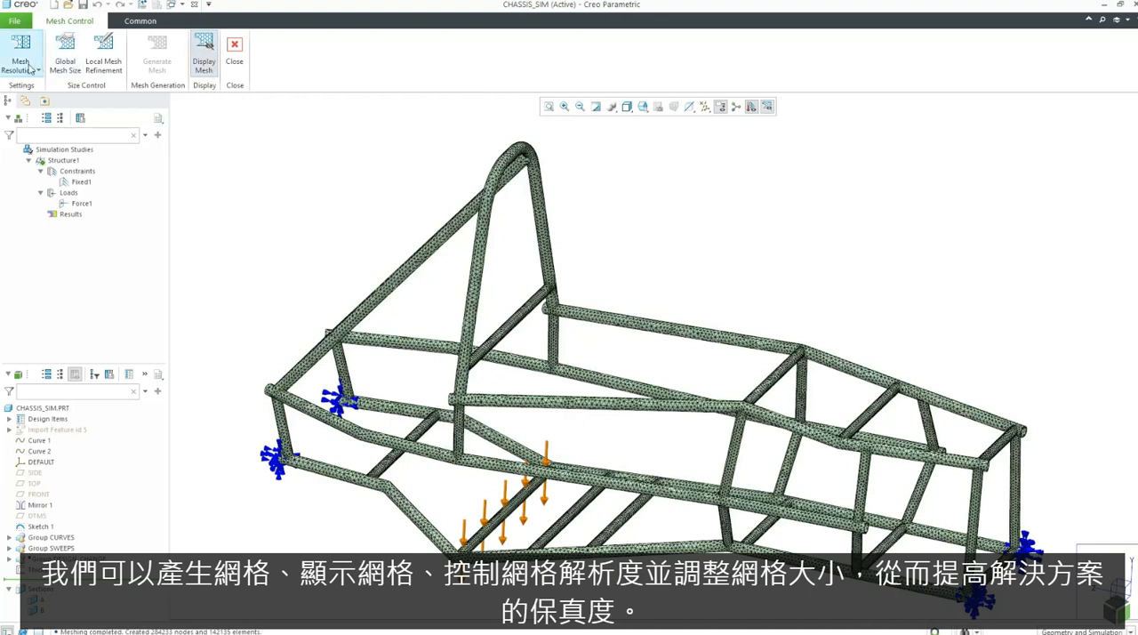
# Step: Check the mesh resolution setting, add a global mesh size control with the proposed Curvature sizing, and leave Mesh Control
pyautogui.click(30, 68)
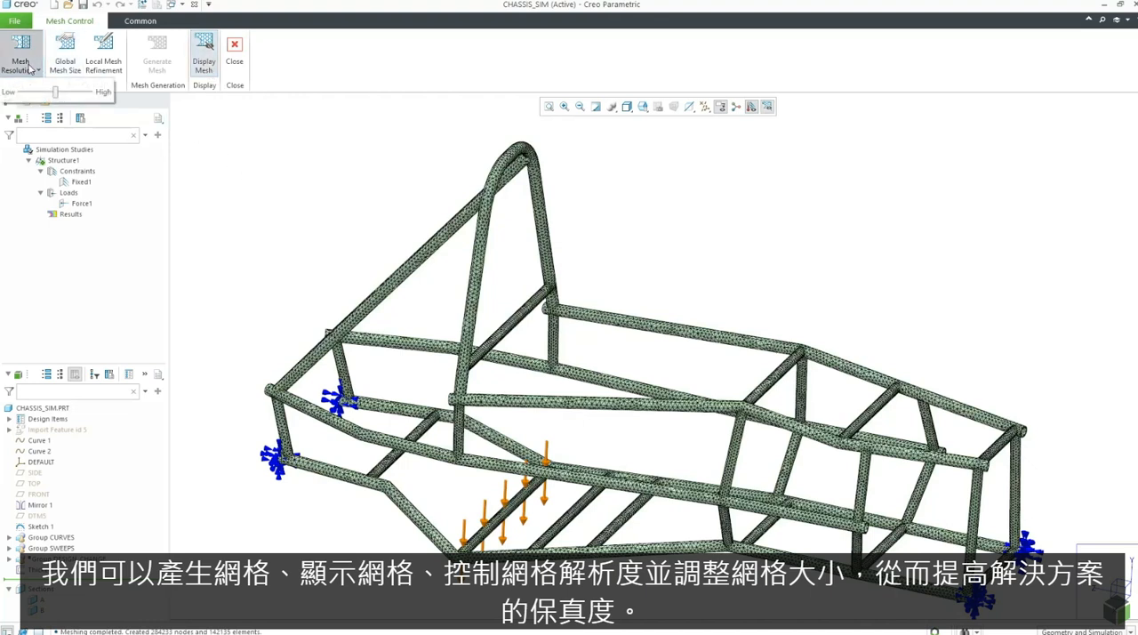
pyautogui.click(65, 53)
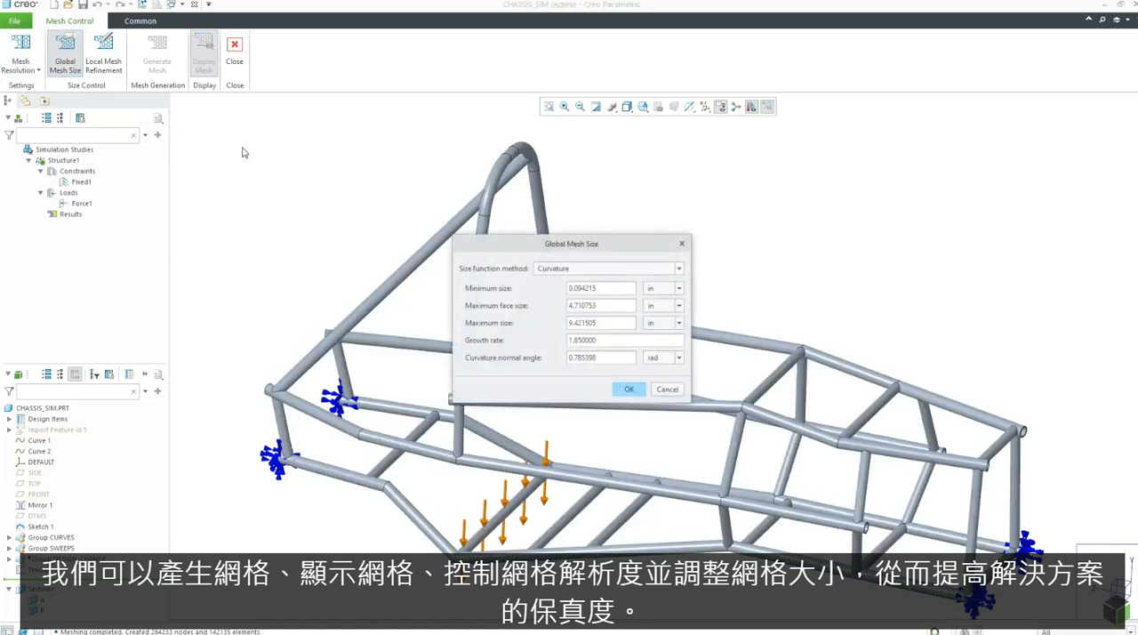
pyautogui.click(637, 389)
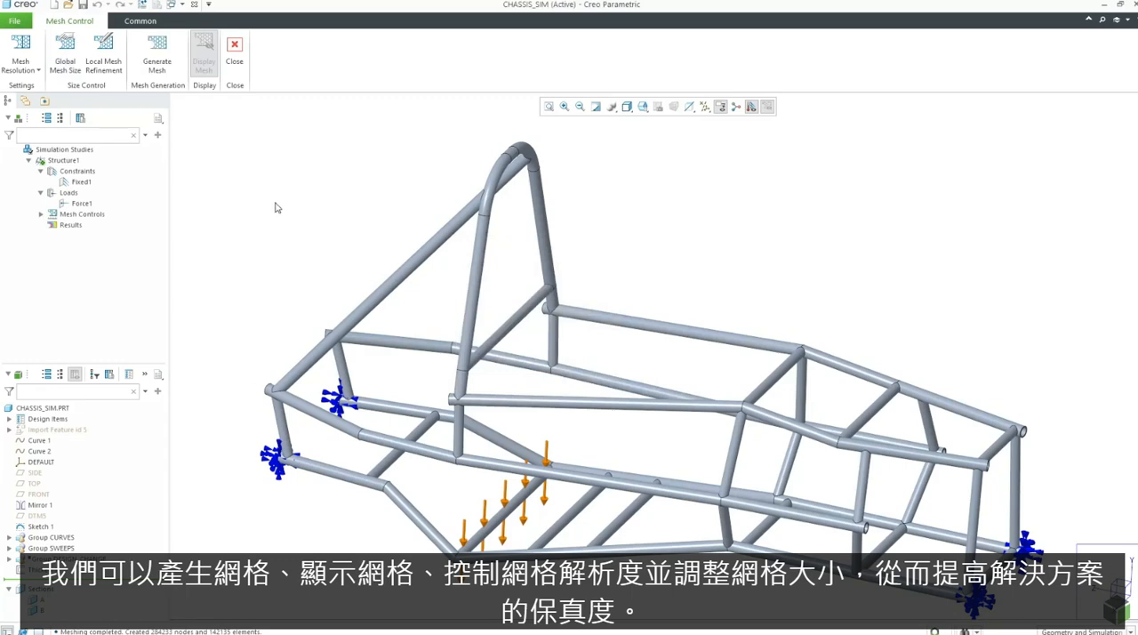
pyautogui.click(235, 49)
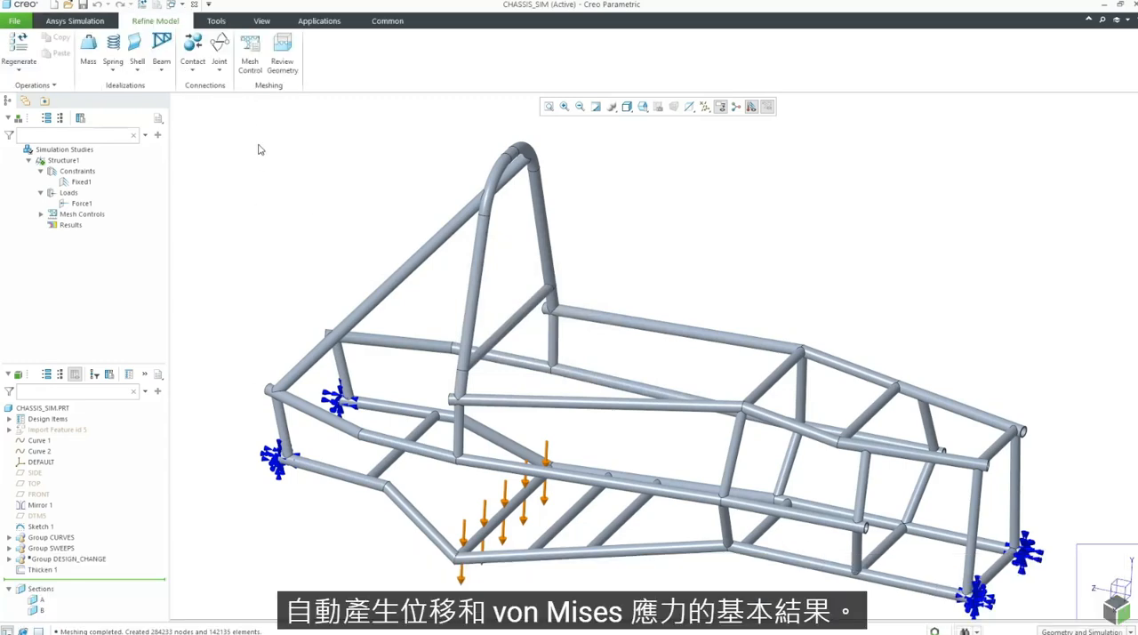
# Step: Define a Maximum Shear Stress contour plot for the chassis part with nodal averaging, and run the Structure1 study
pyautogui.click(78, 21)
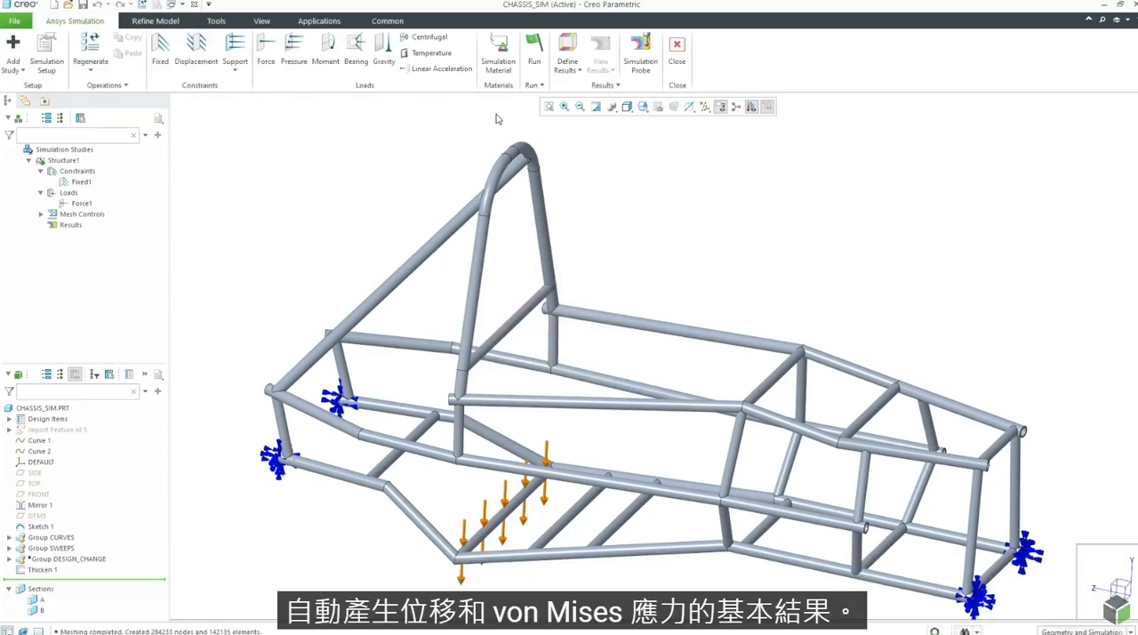
pyautogui.click(567, 67)
pyautogui.click(584, 86)
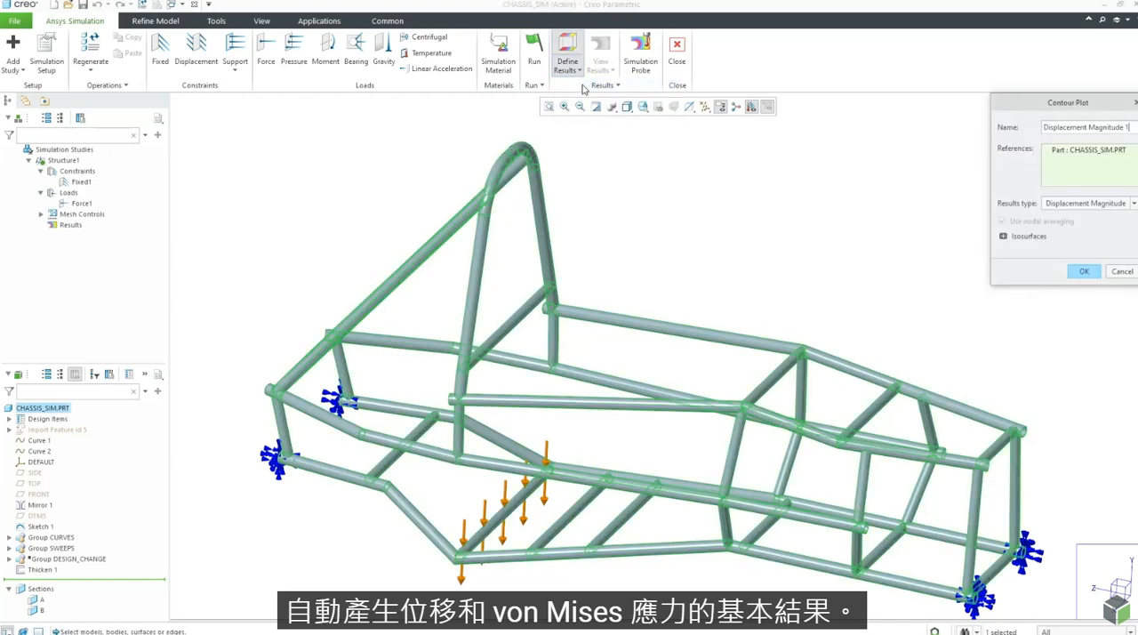
pyautogui.click(1093, 203)
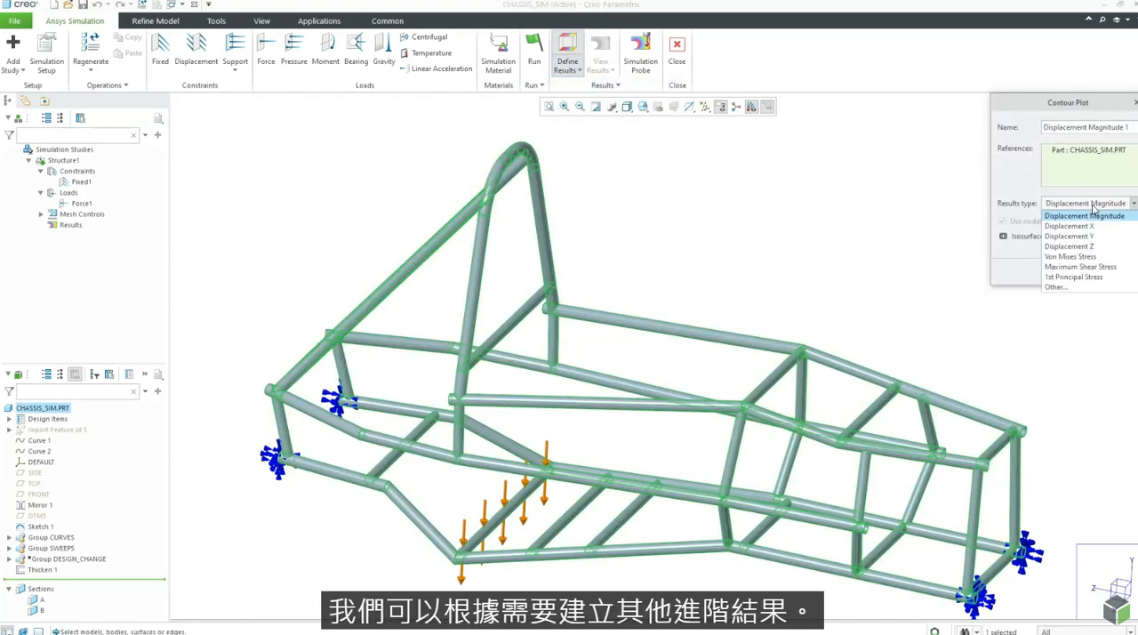
pyautogui.click(1110, 266)
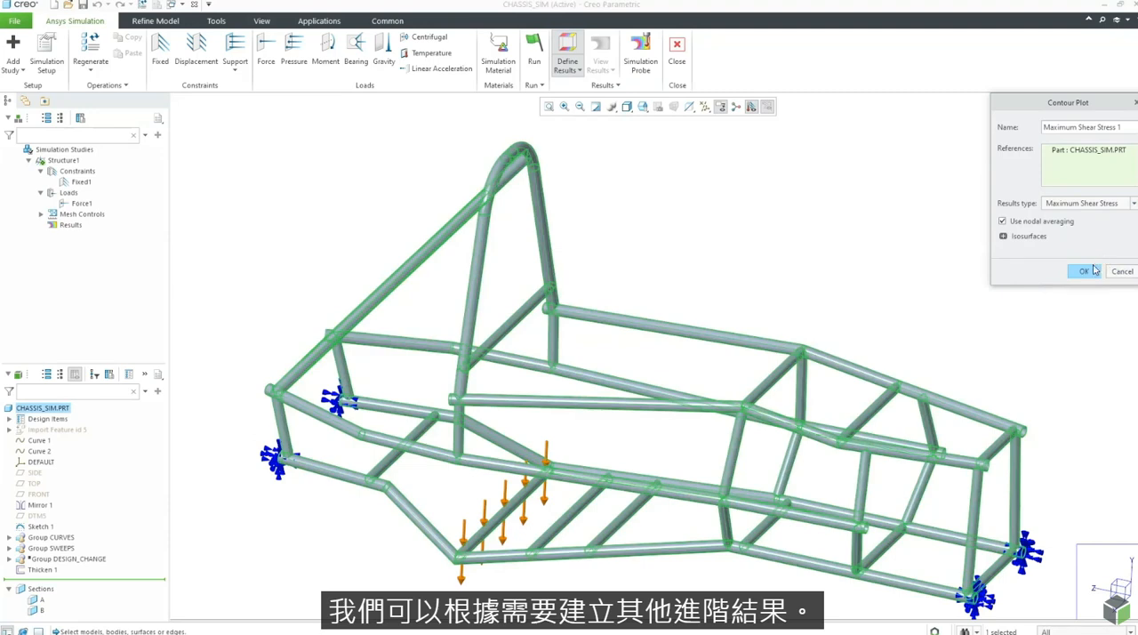
pyautogui.click(1085, 271)
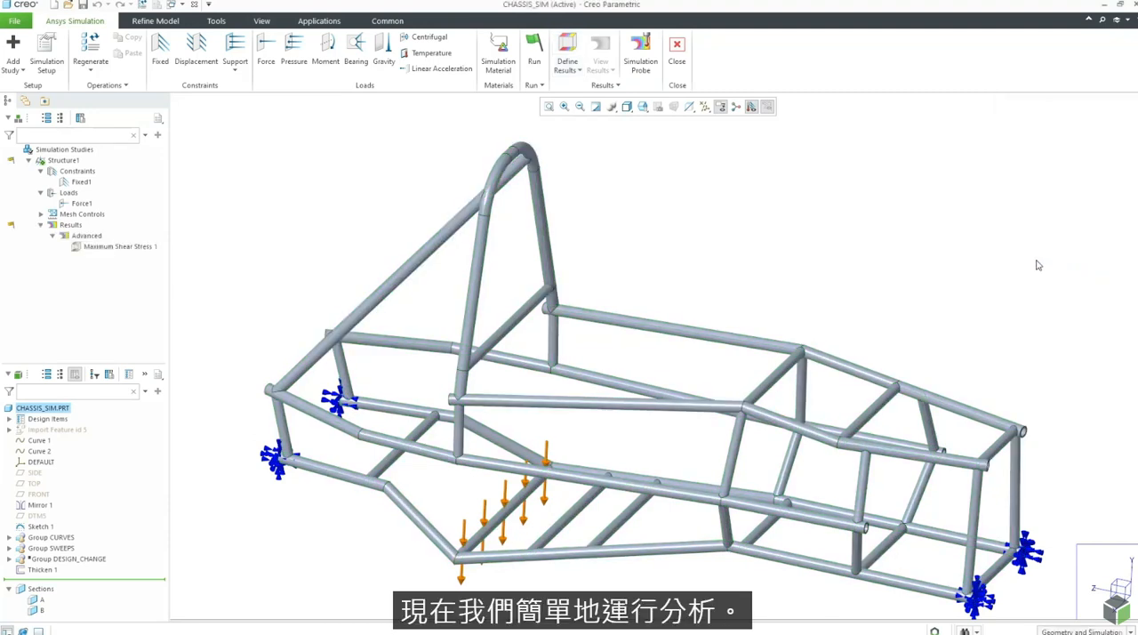
pyautogui.click(535, 53)
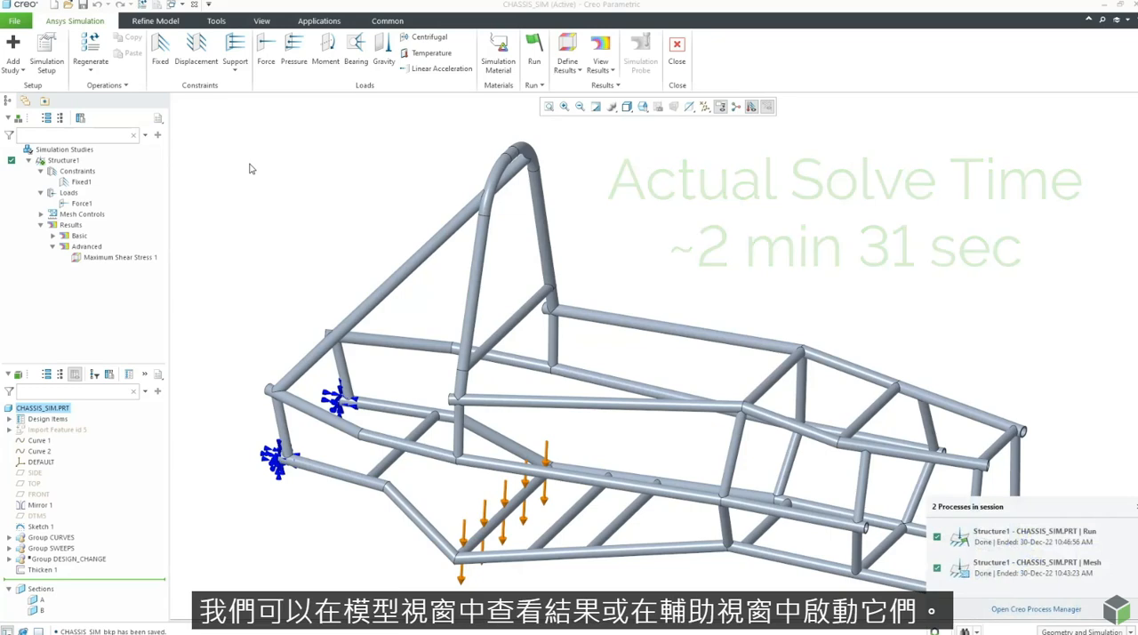
# Step: View the Displacement Magnitude and Von Mises Stress results on the chassis, and check the options available for the Maximum Shear Stress 1 result
pyautogui.click(595, 69)
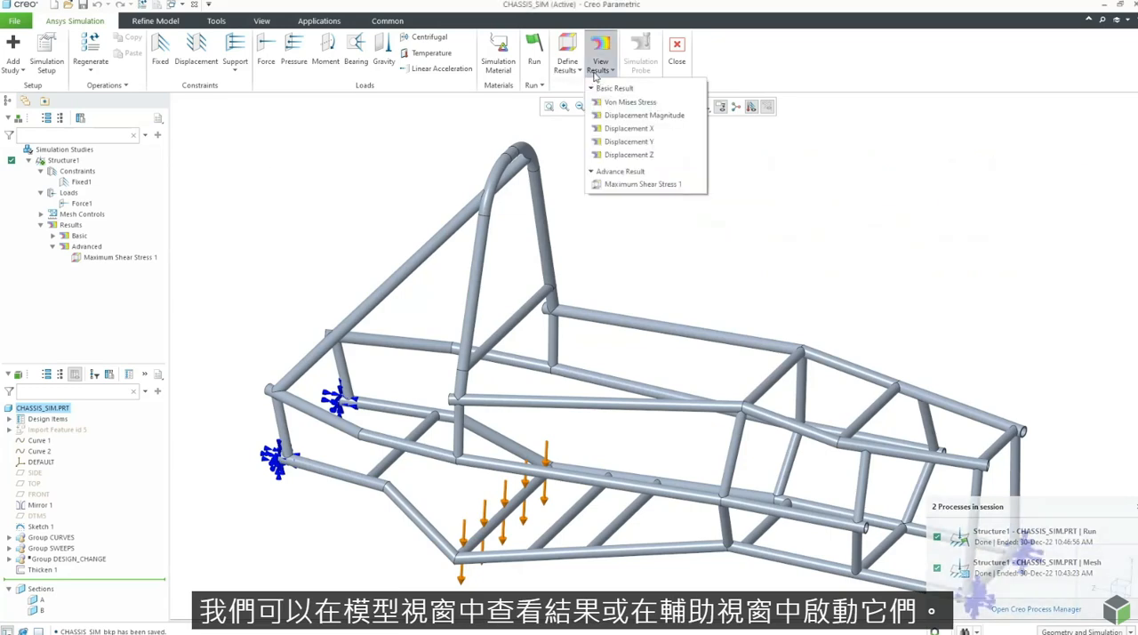
pyautogui.click(623, 115)
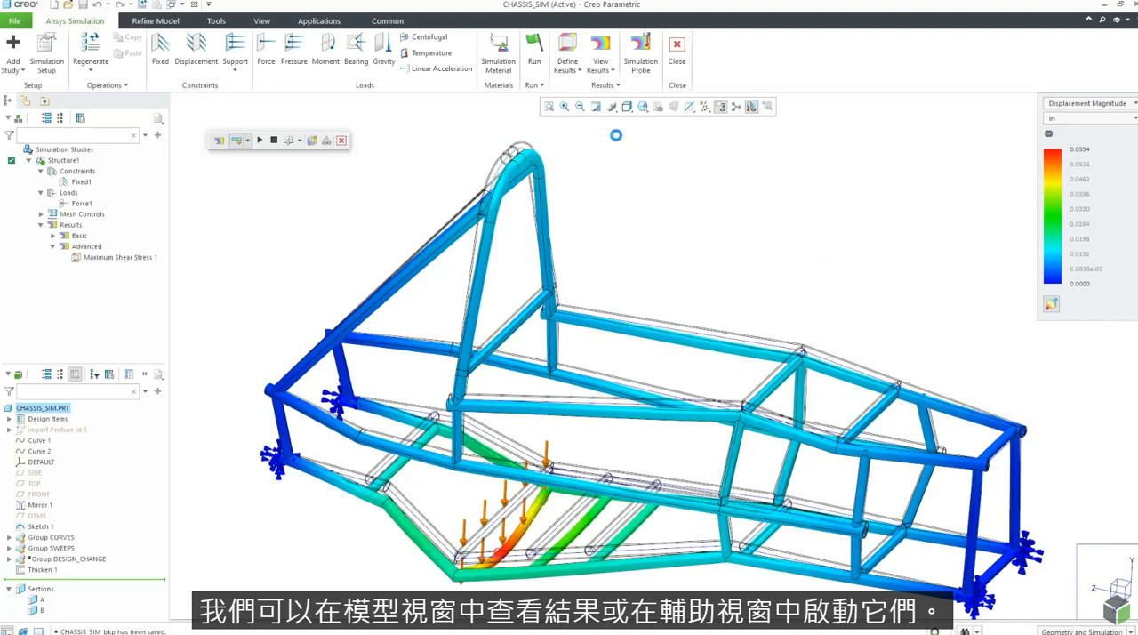
pyautogui.click(601, 77)
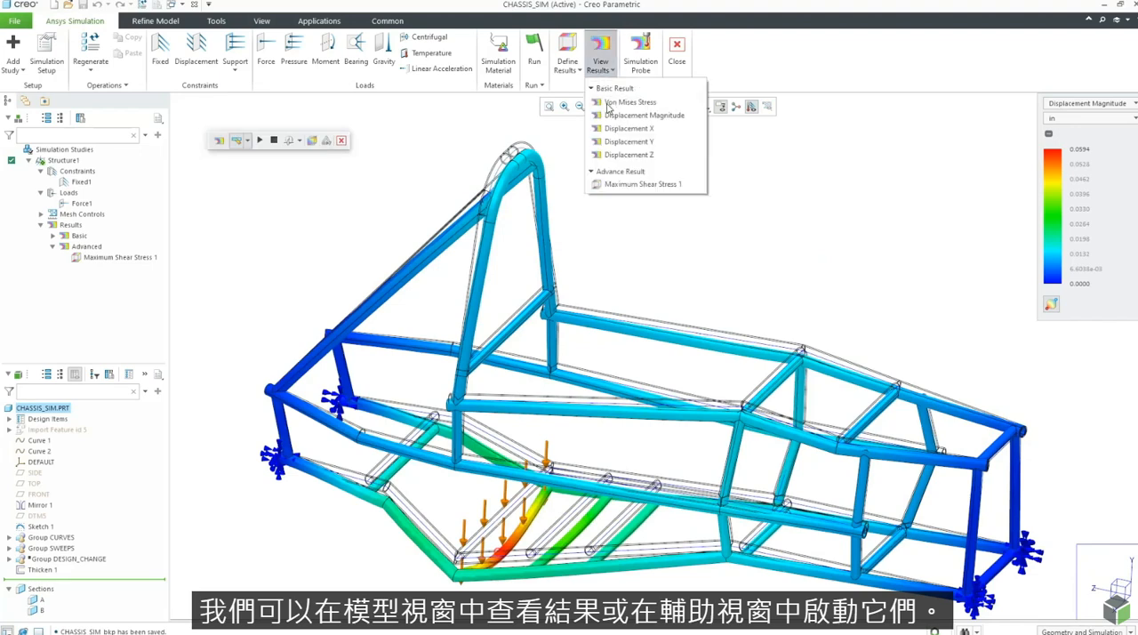
pyautogui.click(610, 103)
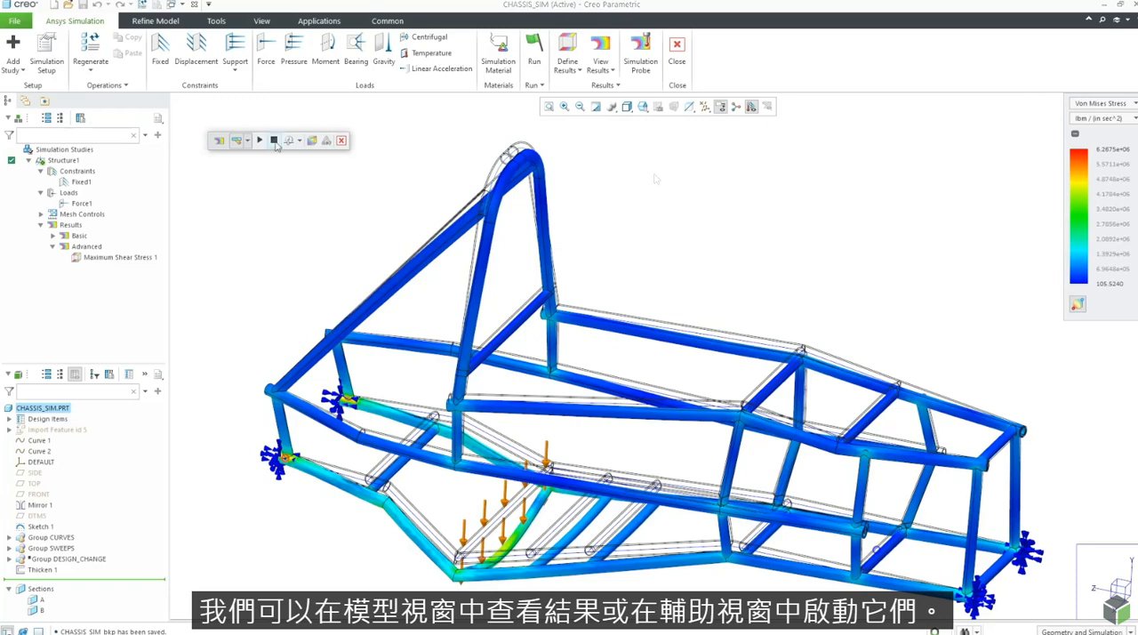
pyautogui.rightClick(136, 258)
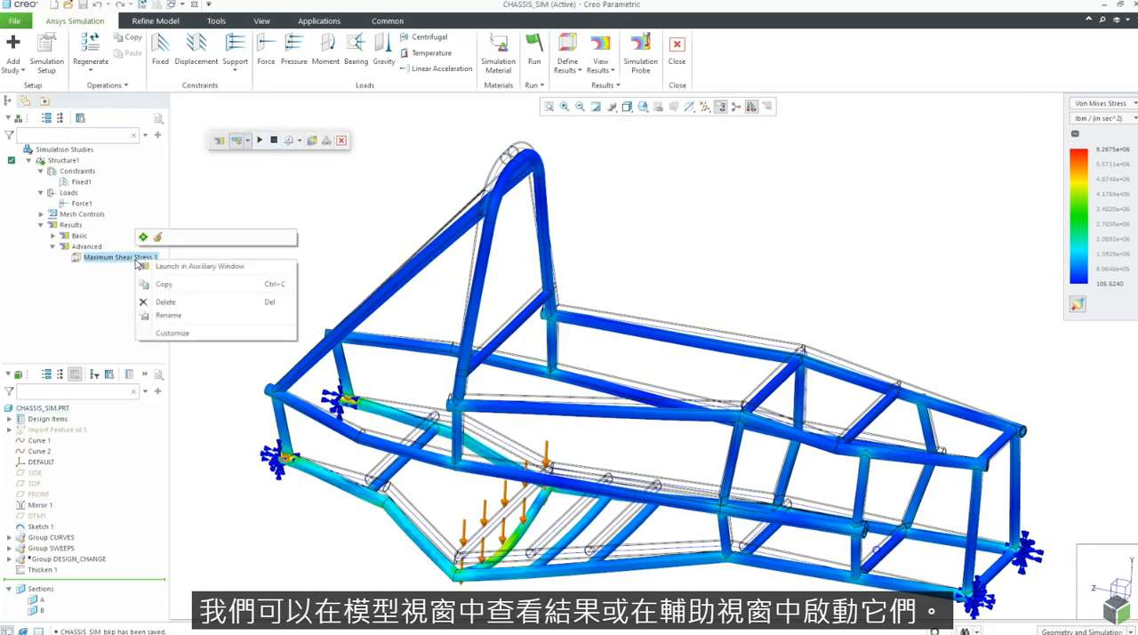
pyautogui.click(241, 207)
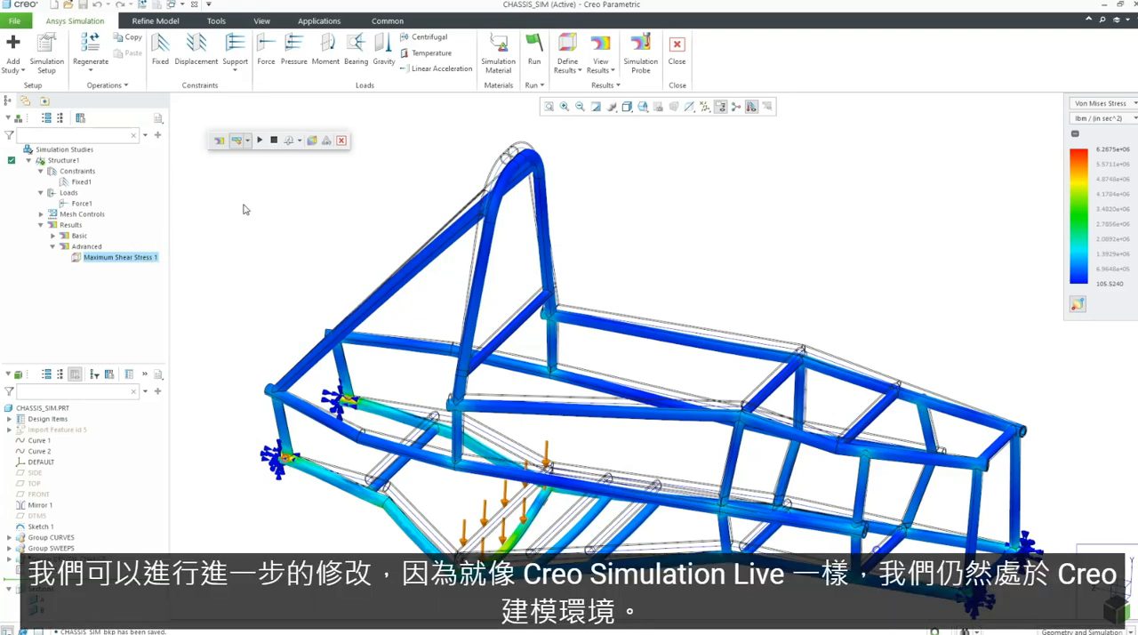
pyautogui.click(245, 209)
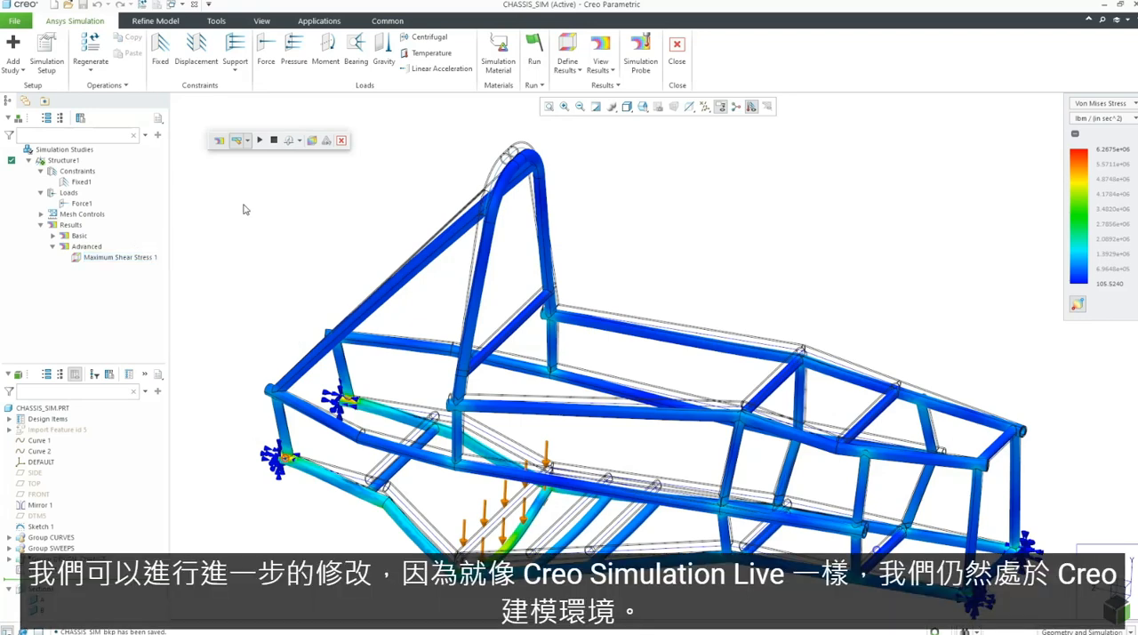
# Step: Leave the Ansys Simulation environment and resume the suppressed DESIGN_CHANGE group to add its reinforcing tubes to the chassis
pyautogui.click(687, 64)
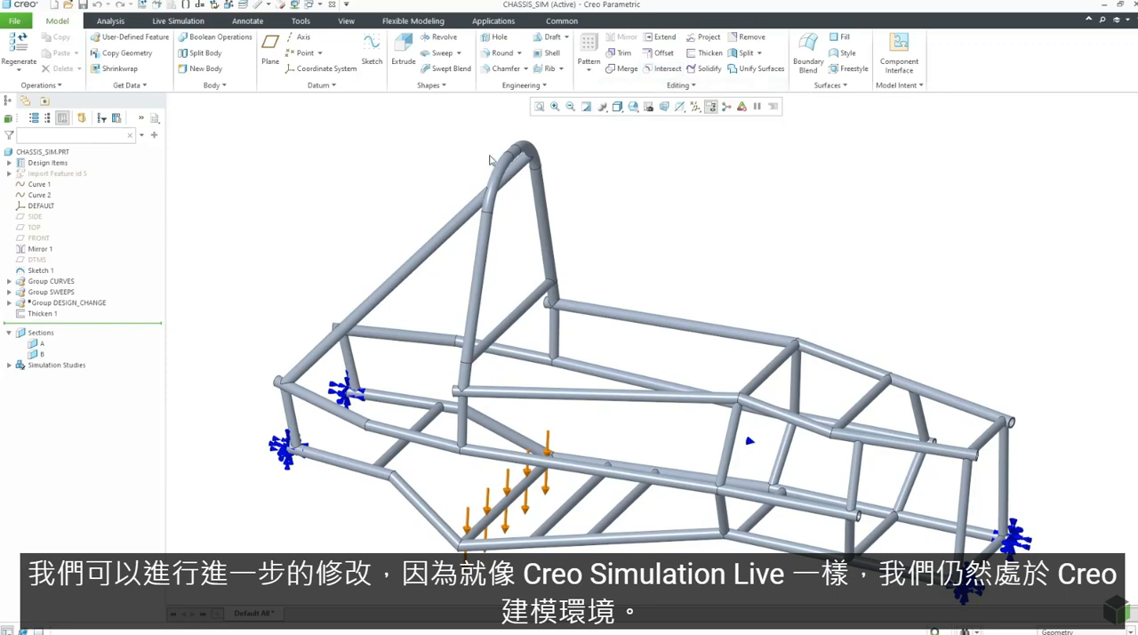
pyautogui.click(97, 303)
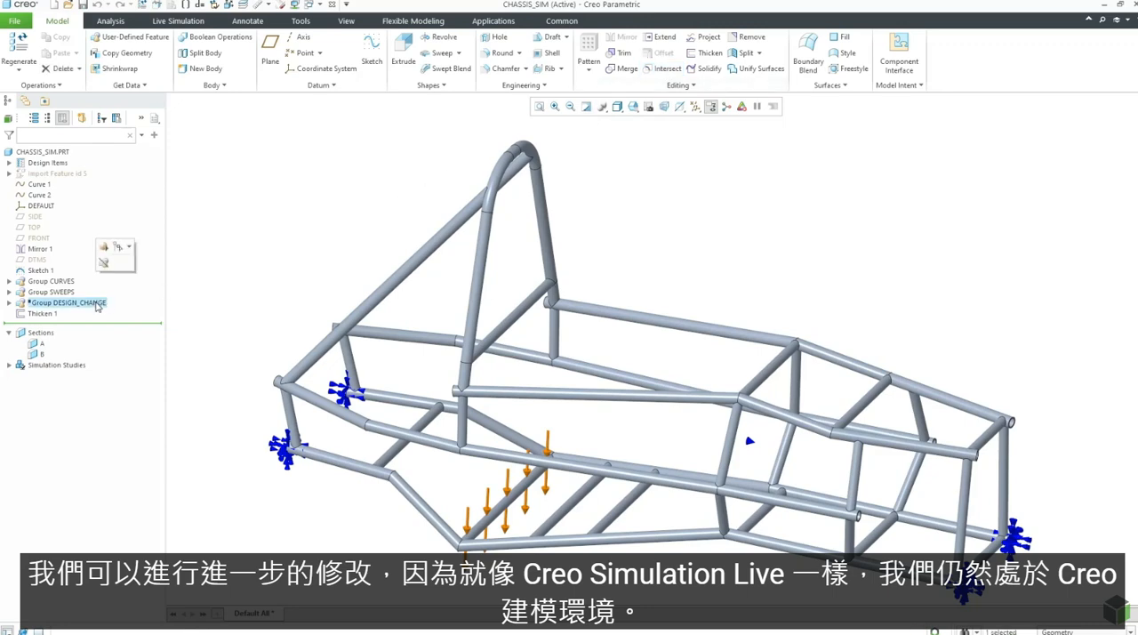
pyautogui.click(104, 262)
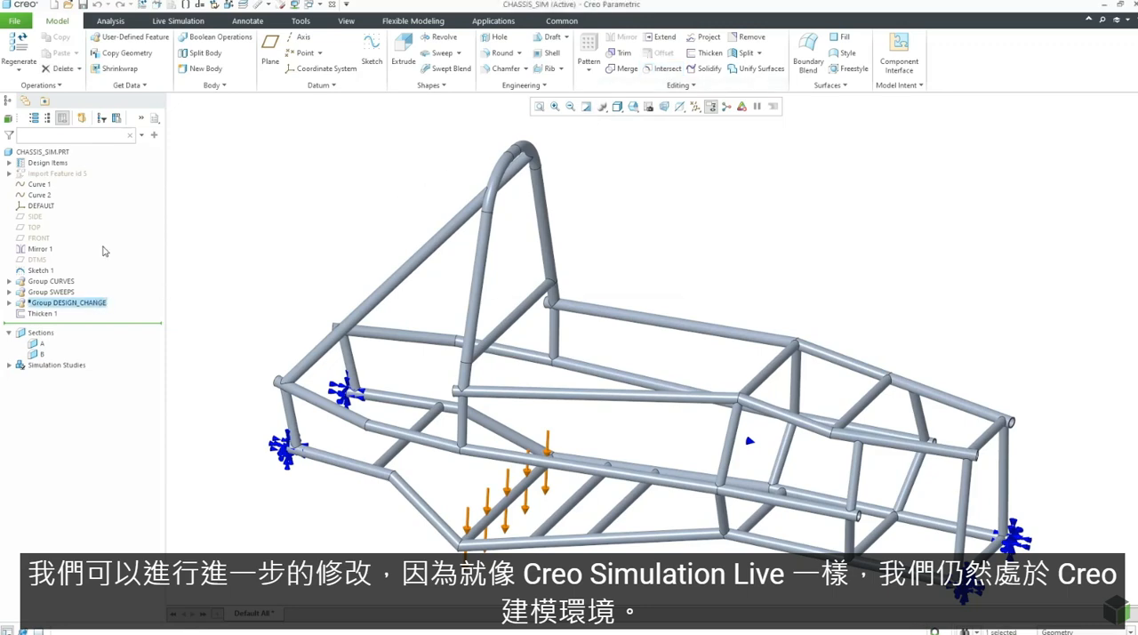
pyautogui.click(266, 222)
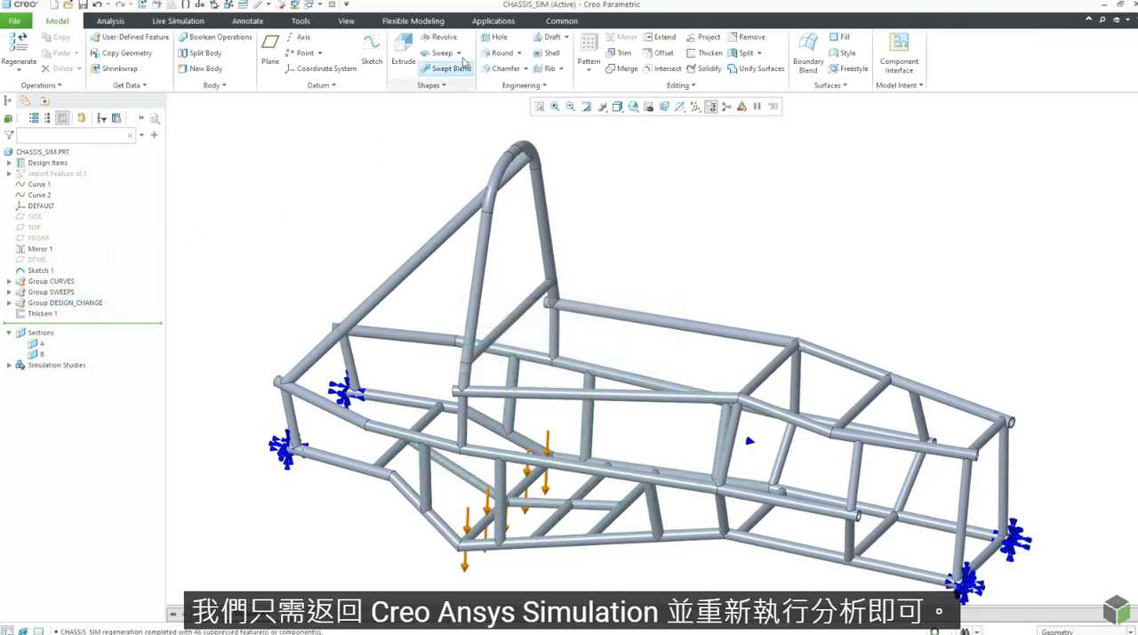
# Step: Bring the modified chassis back into Ansys Simulation and run the Structure1 study again
pyautogui.click(493, 20)
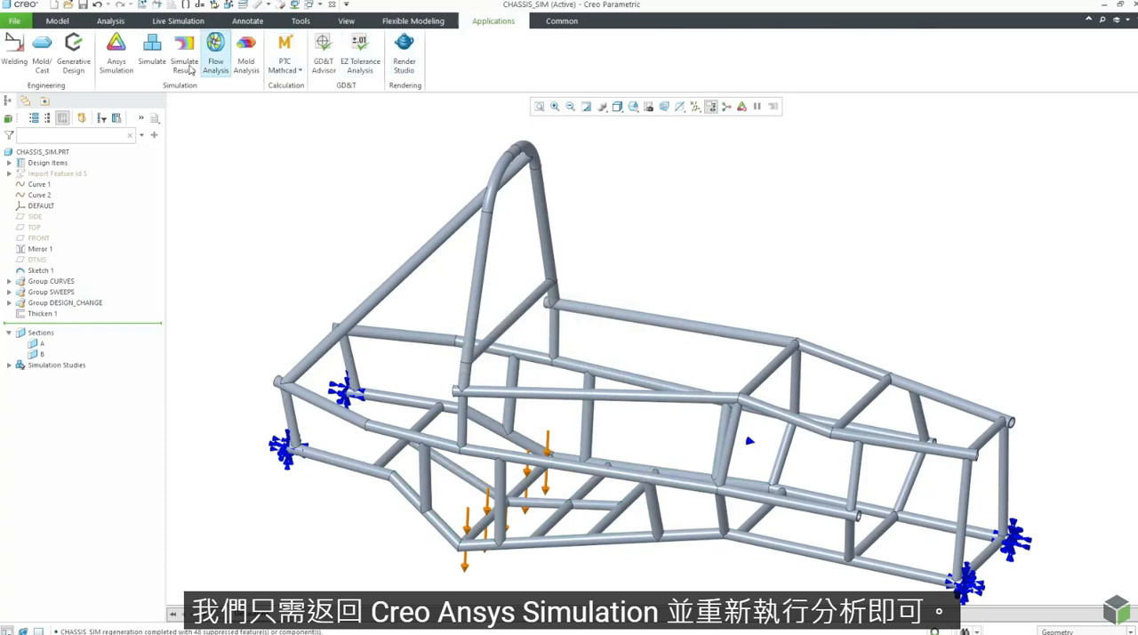
pyautogui.click(116, 53)
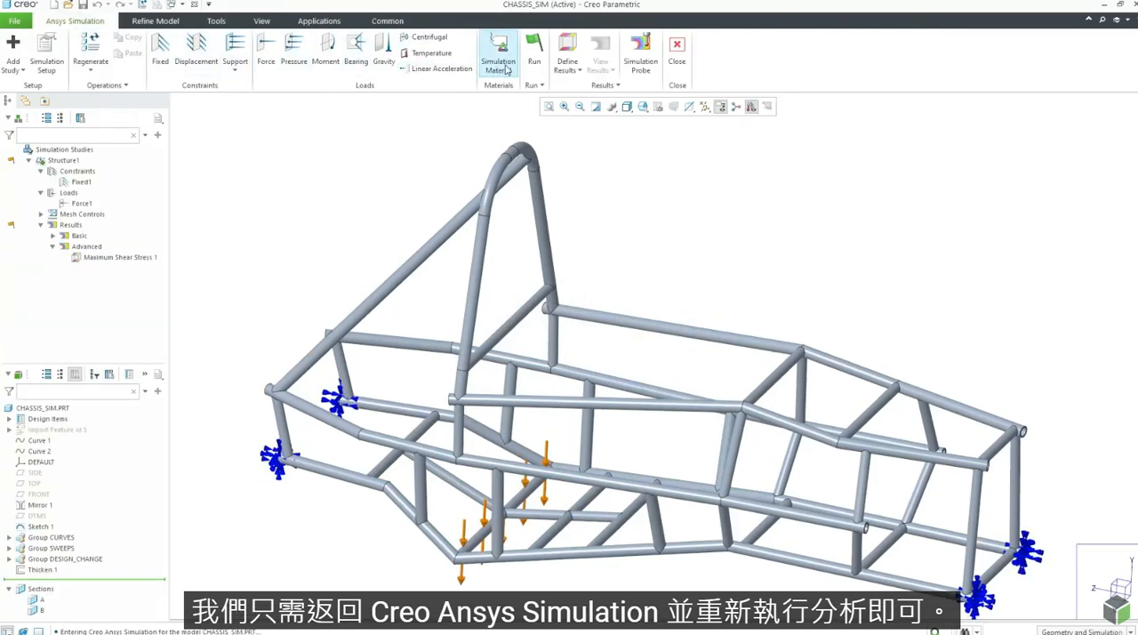
pyautogui.click(534, 64)
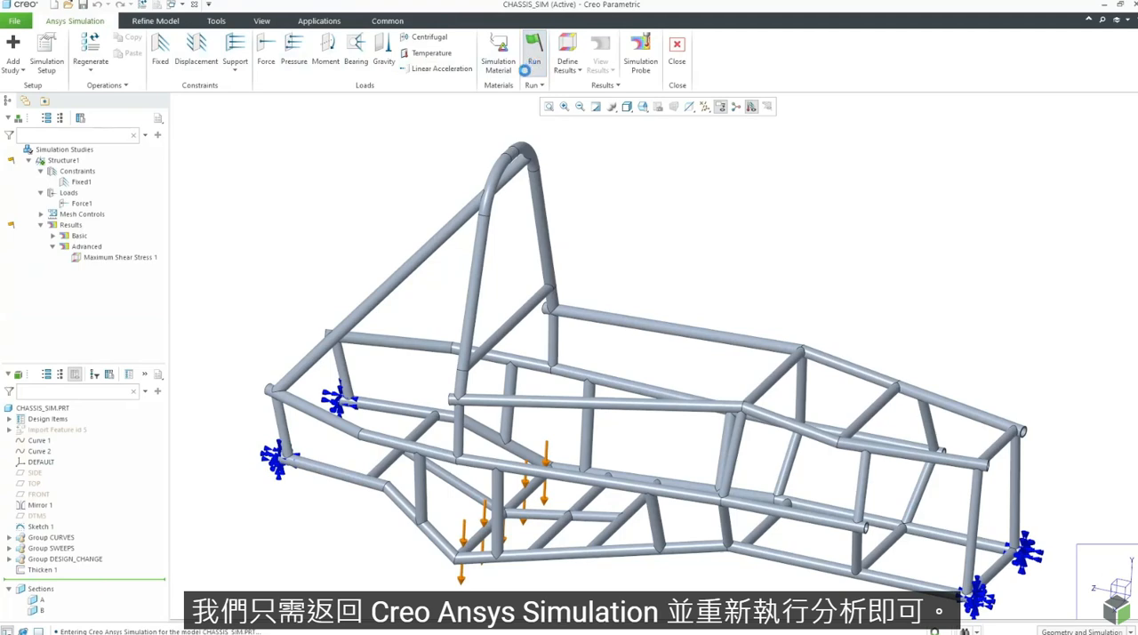